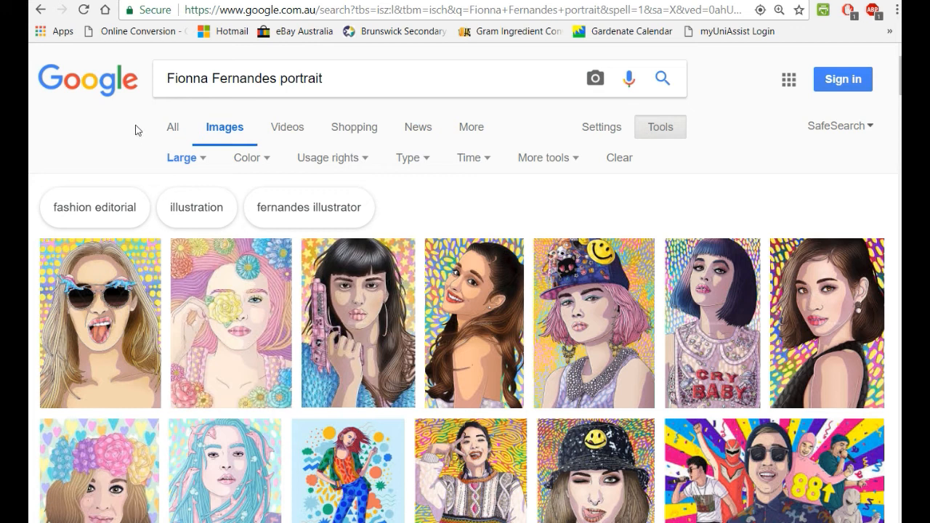
Step: Filter the illustrator's portrait image search to Large and preview the first portrait result
{"action": "left_click", "coordinate": [693, 129]}
{"action": "left_click", "coordinate": [151, 160]}
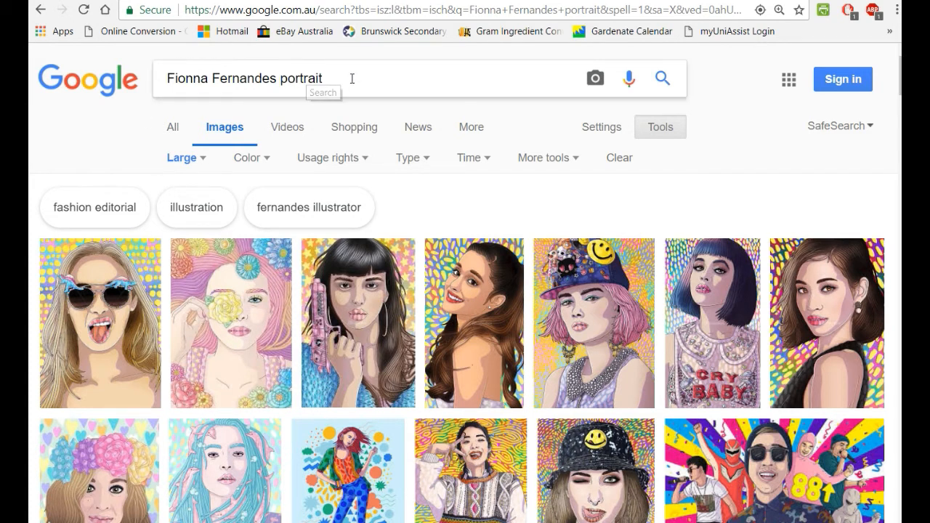
{"action": "left_click_drag", "start_coordinate": [337, 77], "coordinate": [154, 78]}
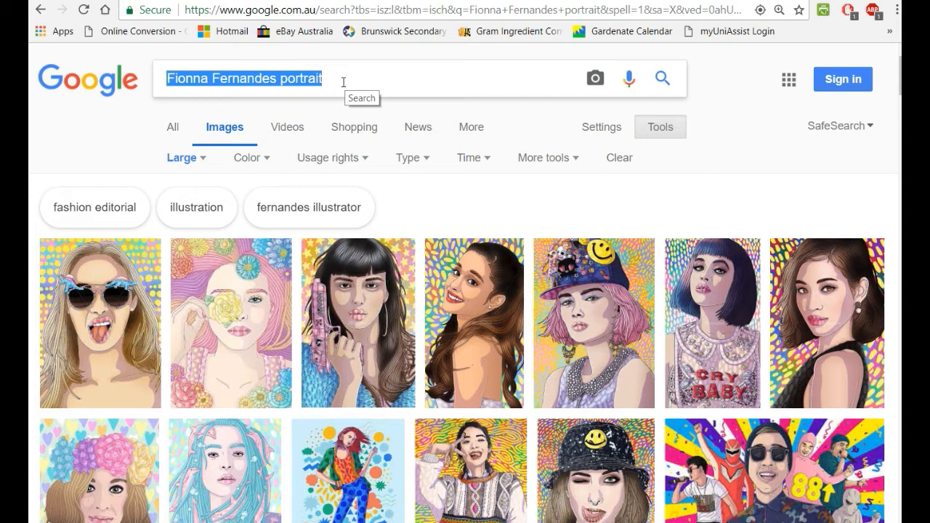
{"action": "left_click", "coordinate": [116, 302]}
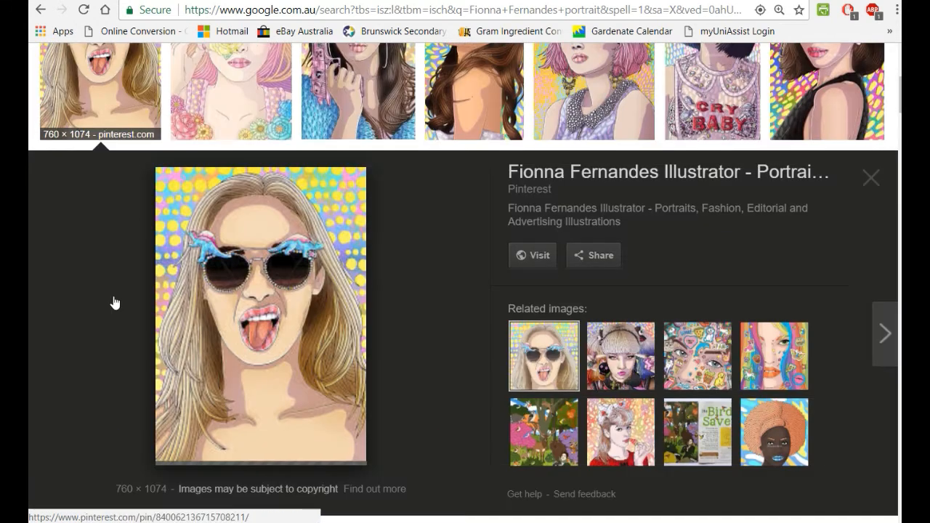
Step: Save the previewed sunglasses portrait to the Desktop as a JPEG ending in 'dino spangled'
{"action": "right_click", "coordinate": [335, 354]}
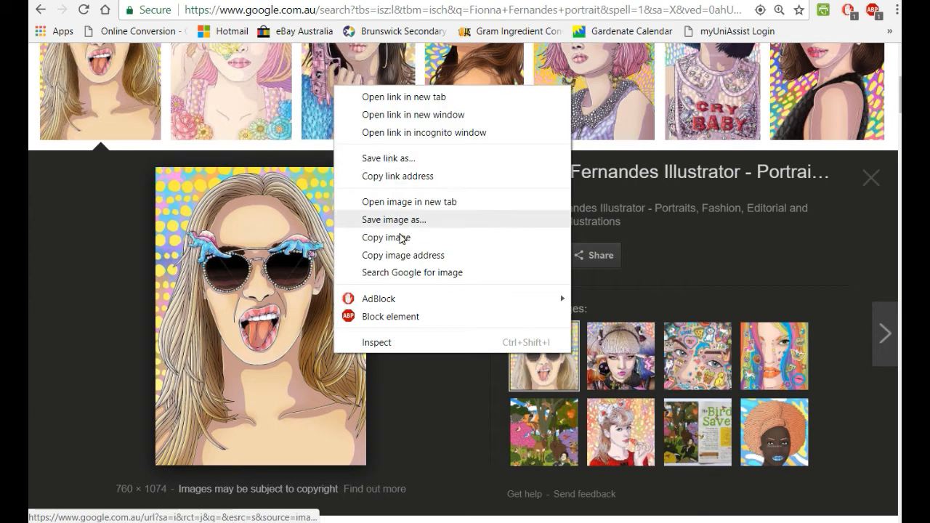
{"action": "left_click", "coordinate": [398, 224]}
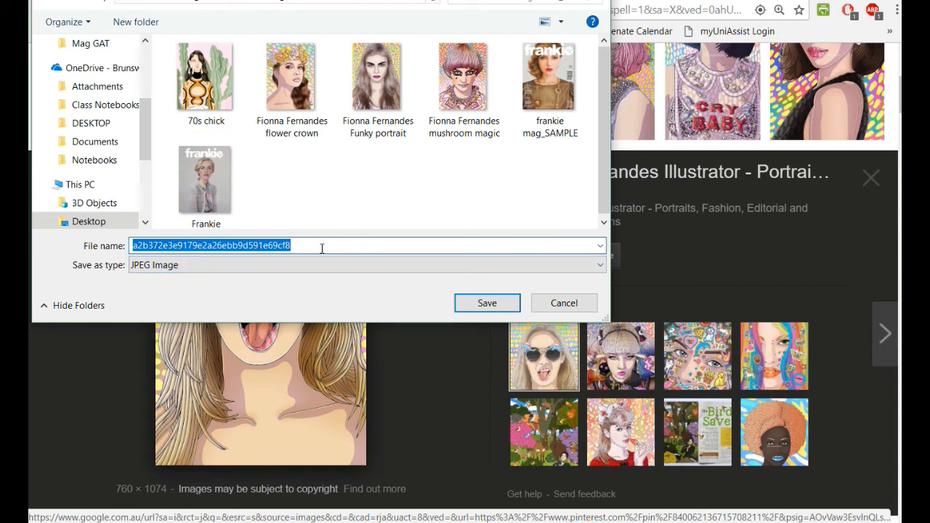
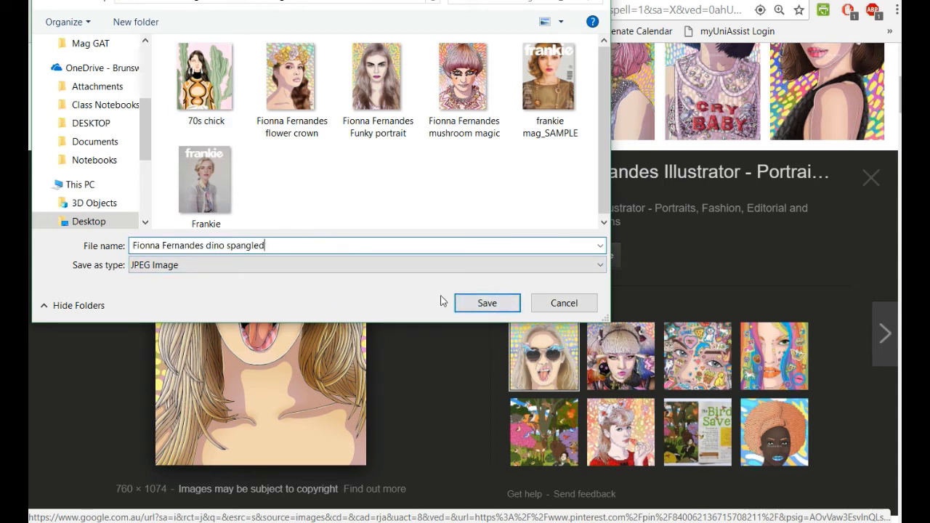
{"action": "left_click", "coordinate": [501, 309]}
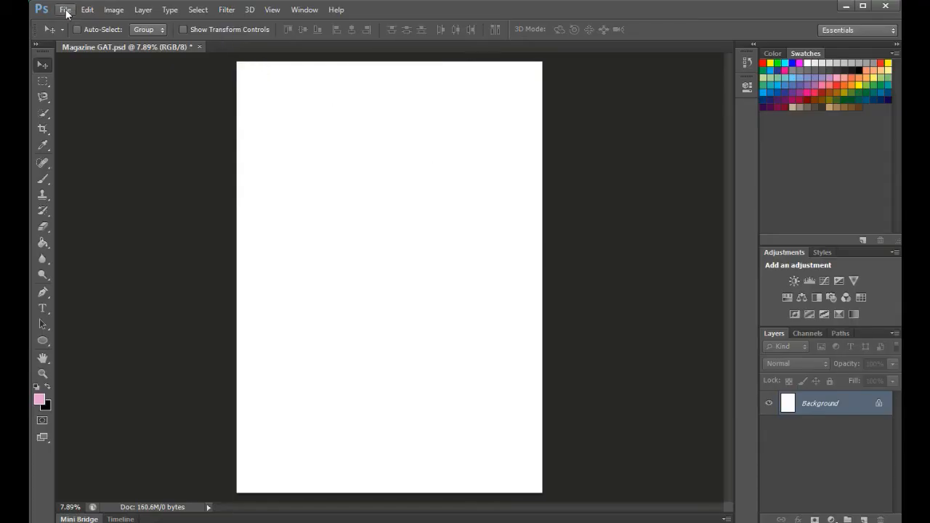
Step: Open the saved dino spangled JPEG in Photoshop via File > Open
{"action": "left_click", "coordinate": [65, 10]}
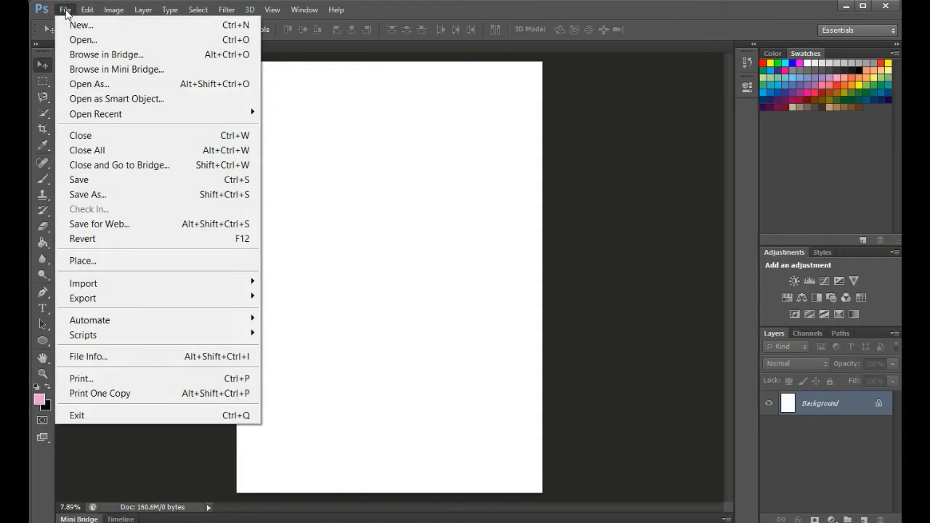
{"action": "left_click", "coordinate": [90, 43]}
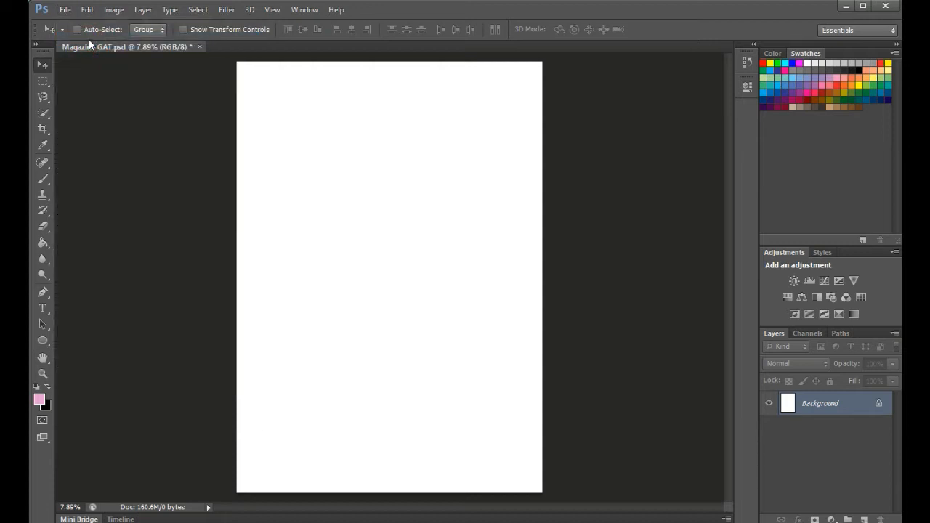
{"action": "left_click", "coordinate": [464, 134]}
{"action": "left_click", "coordinate": [686, 470]}
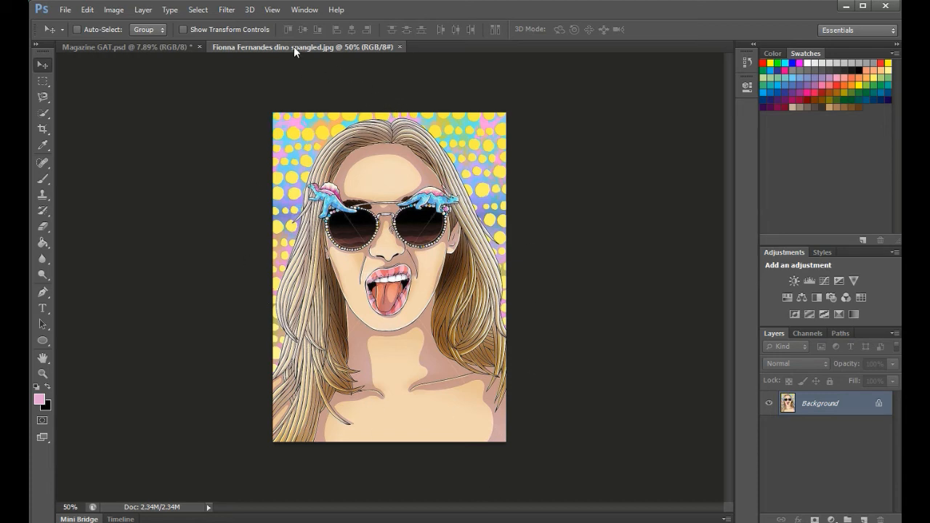
Step: Switch back and forth between the Magazine GAT.psd and dino spangled document tabs
{"action": "left_click", "coordinate": [143, 47]}
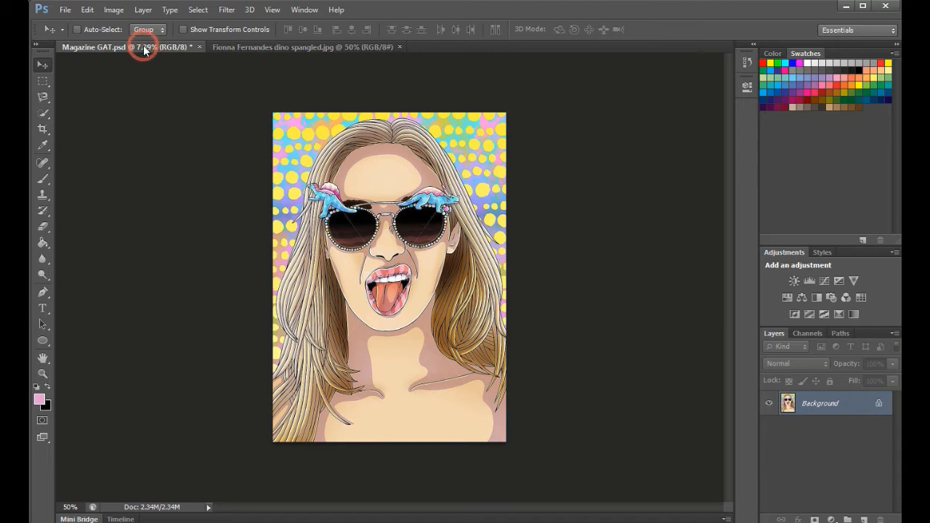
{"action": "left_click", "coordinate": [256, 48]}
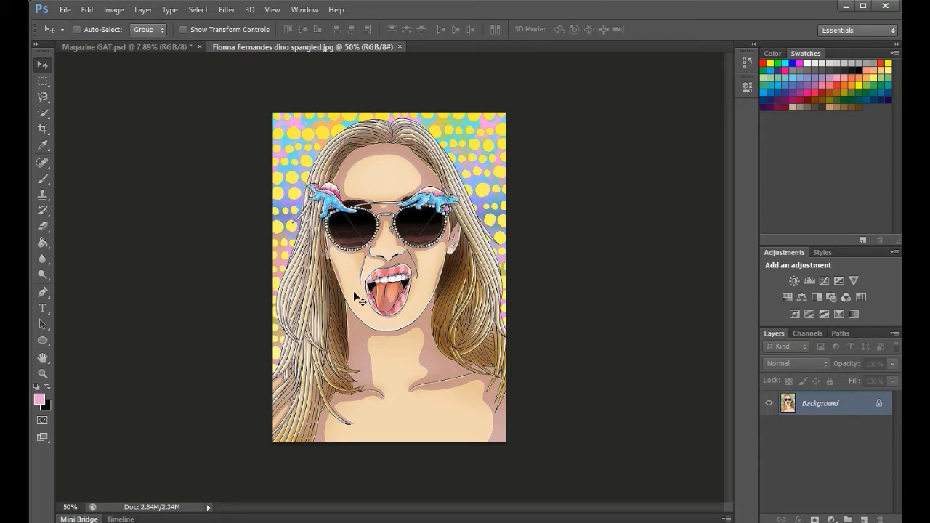
{"action": "left_click", "coordinate": [117, 45]}
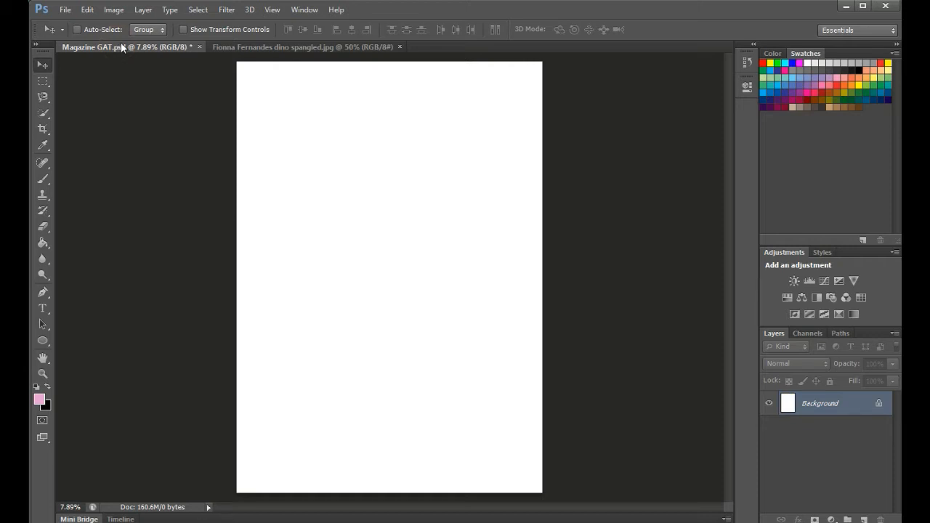
{"action": "left_click", "coordinate": [323, 46]}
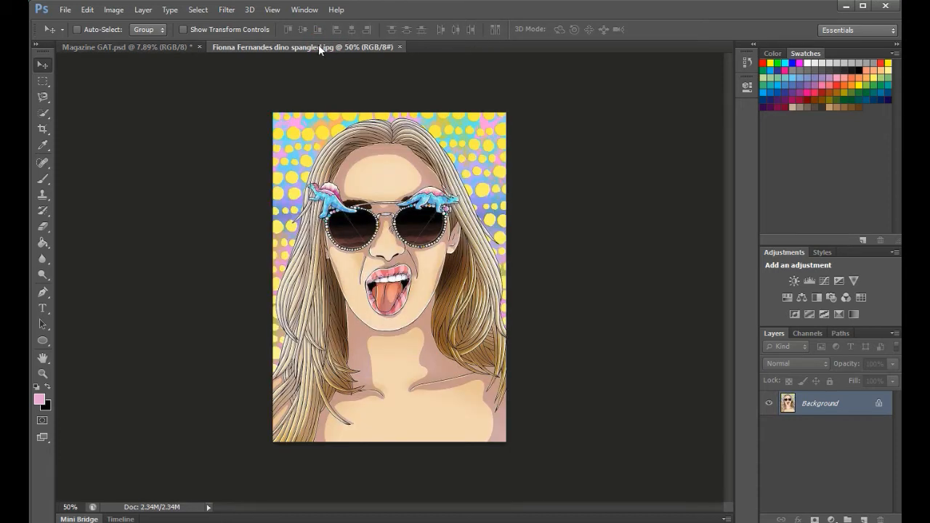
Step: Set the dino spangled image resolution to 300 pixels/centimetre in Image Size and fit it on screen
{"action": "left_click", "coordinate": [113, 11]}
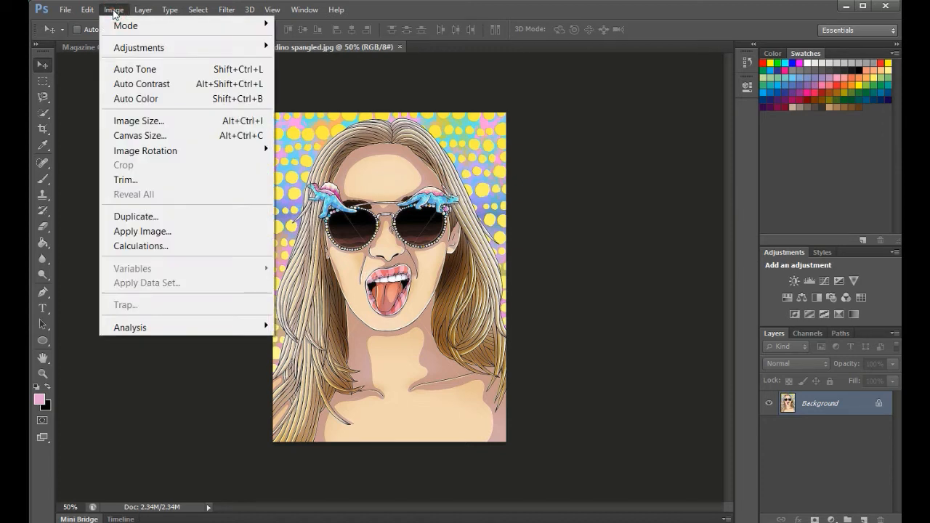
{"action": "left_click", "coordinate": [147, 121]}
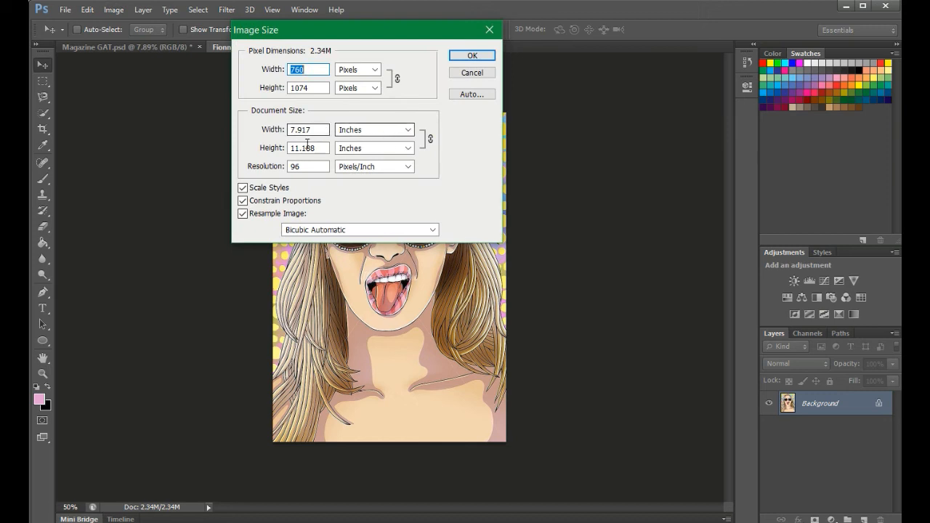
{"action": "left_click", "coordinate": [356, 168]}
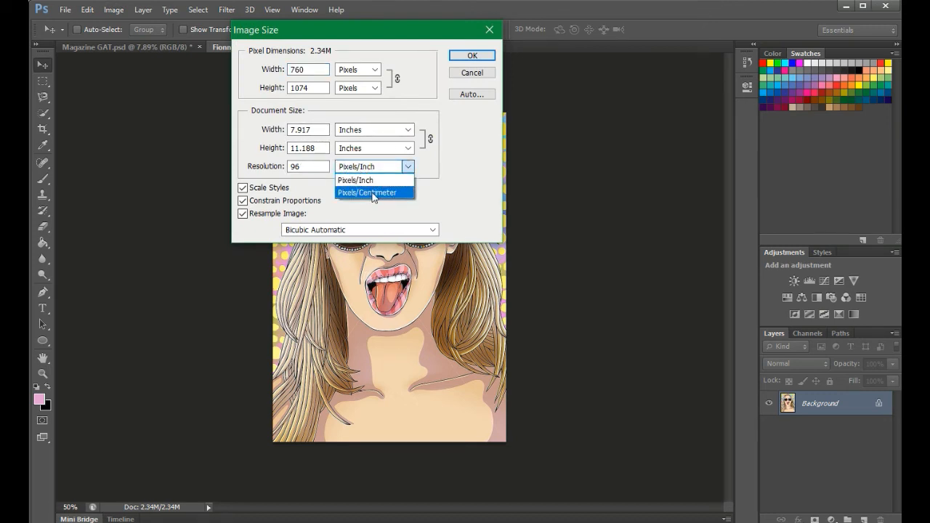
{"action": "left_click", "coordinate": [366, 191]}
{"action": "left_click", "coordinate": [318, 166]}
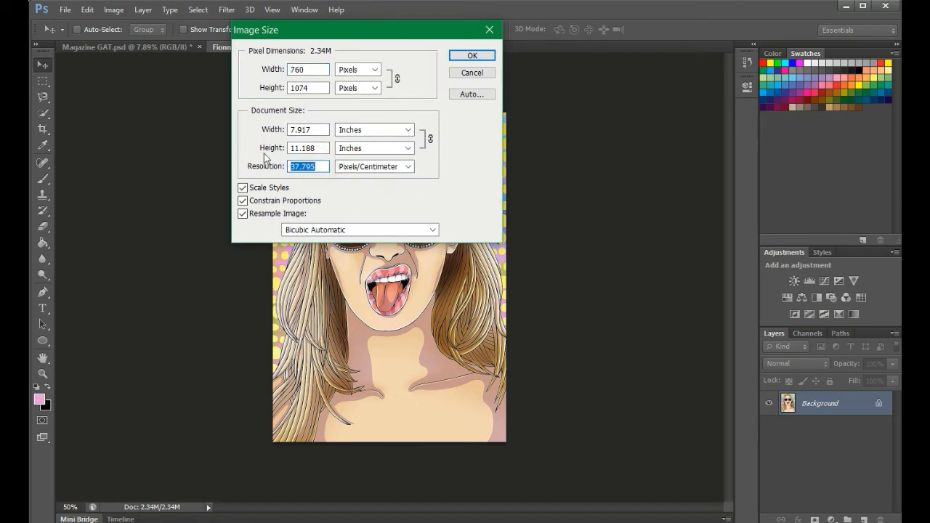
{"action": "type", "text": "300"}
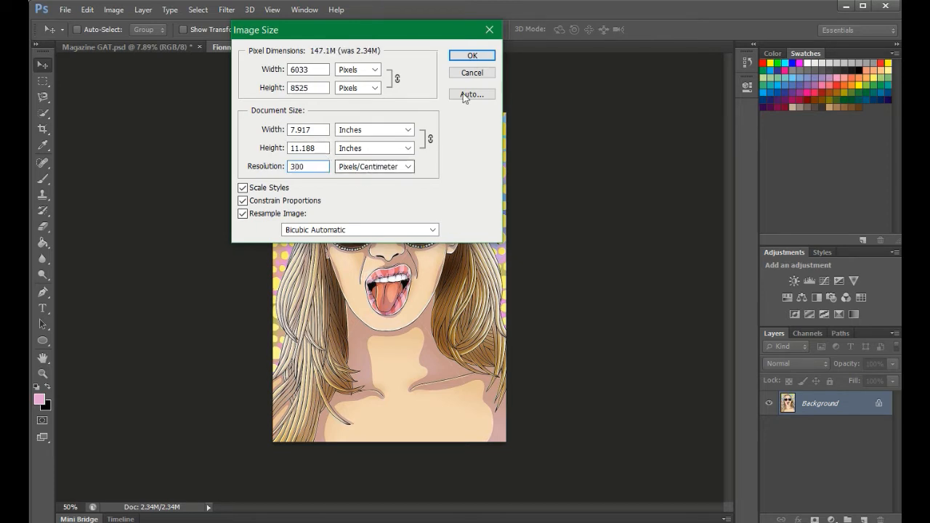
{"action": "left_click", "coordinate": [471, 56]}
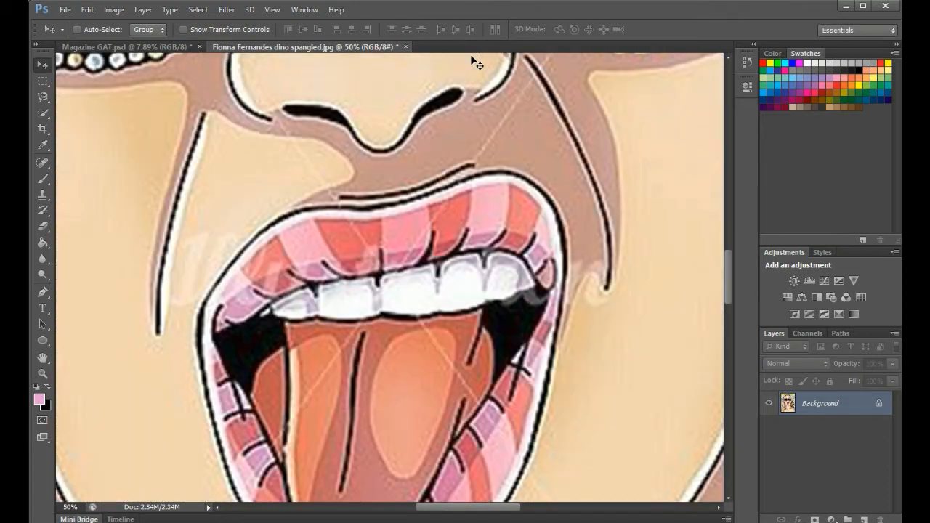
{"action": "key", "text": "ctrl+0"}
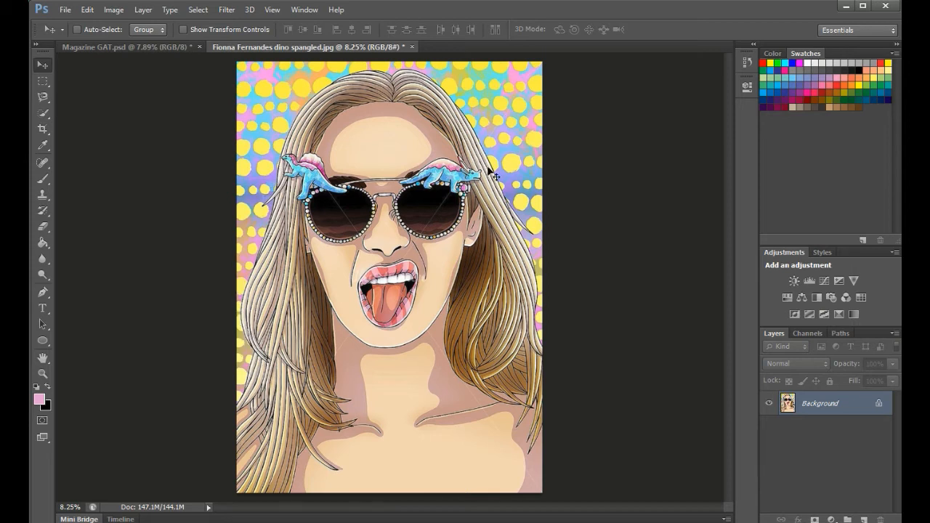
{"action": "left_click", "coordinate": [45, 114]}
{"action": "left_click", "coordinate": [87, 125]}
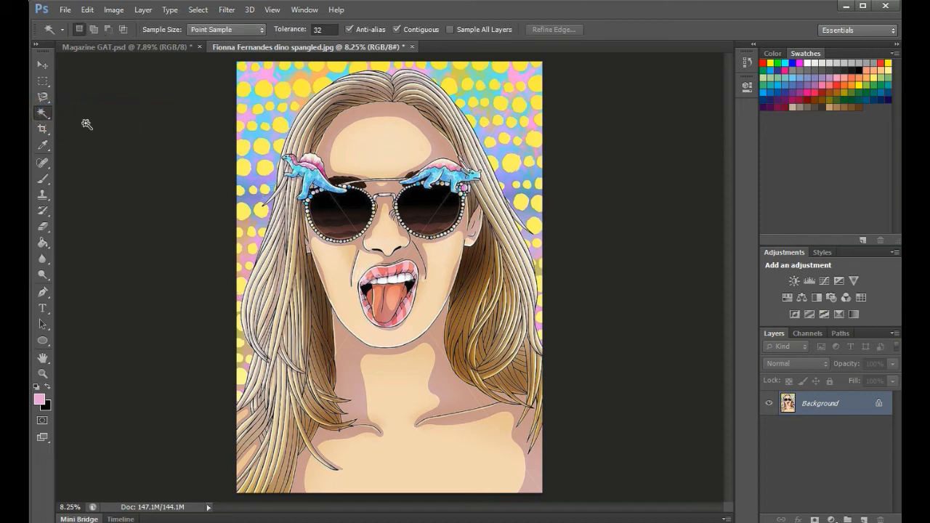
{"action": "left_click", "coordinate": [268, 255]}
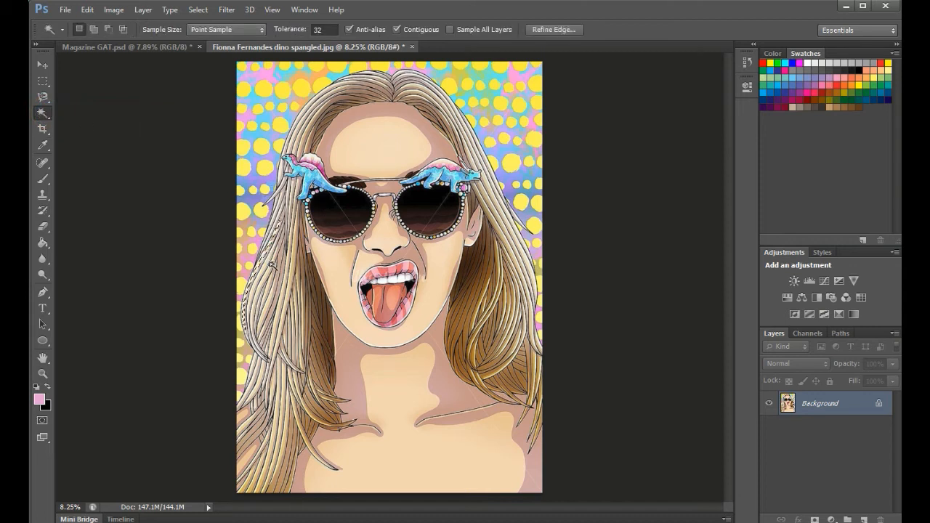
{"action": "left_click", "coordinate": [267, 267], "text": "shift"}
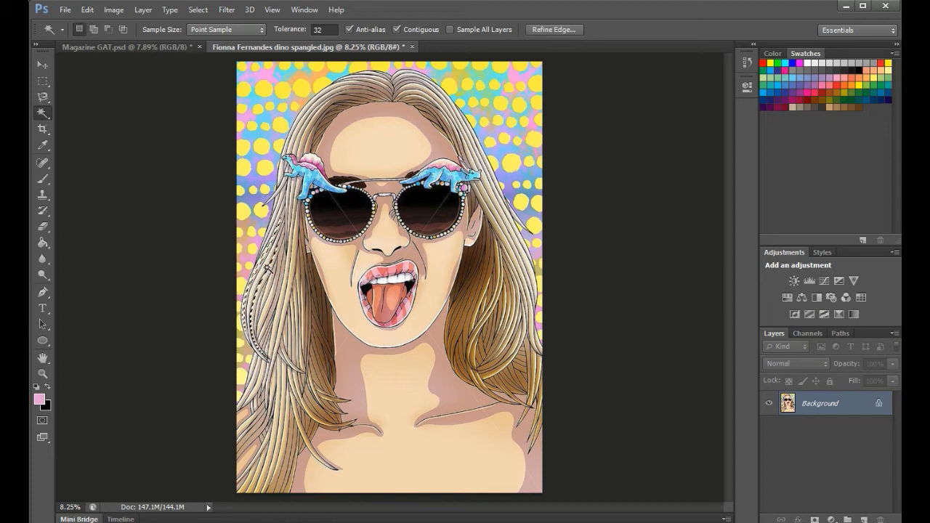
{"action": "right_click", "coordinate": [40, 117]}
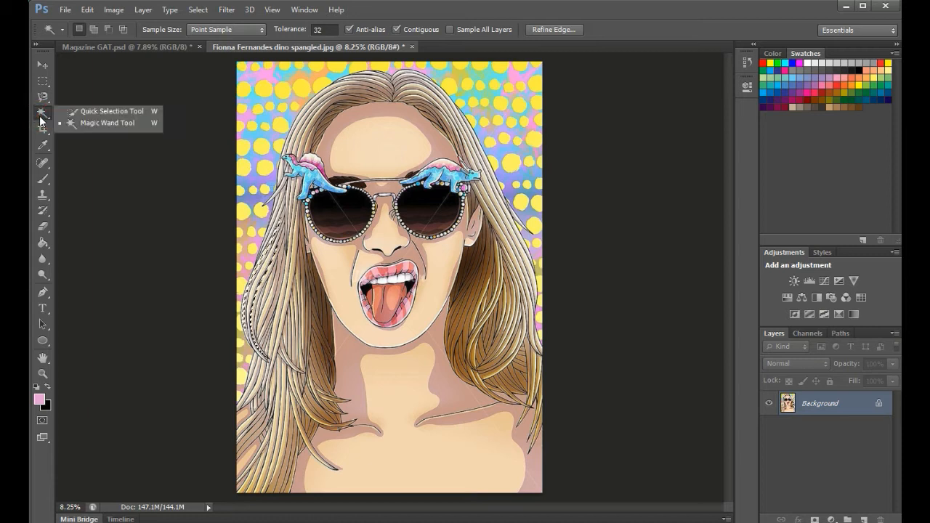
{"action": "left_click", "coordinate": [87, 113]}
{"action": "key", "text": "ctrl+d"}
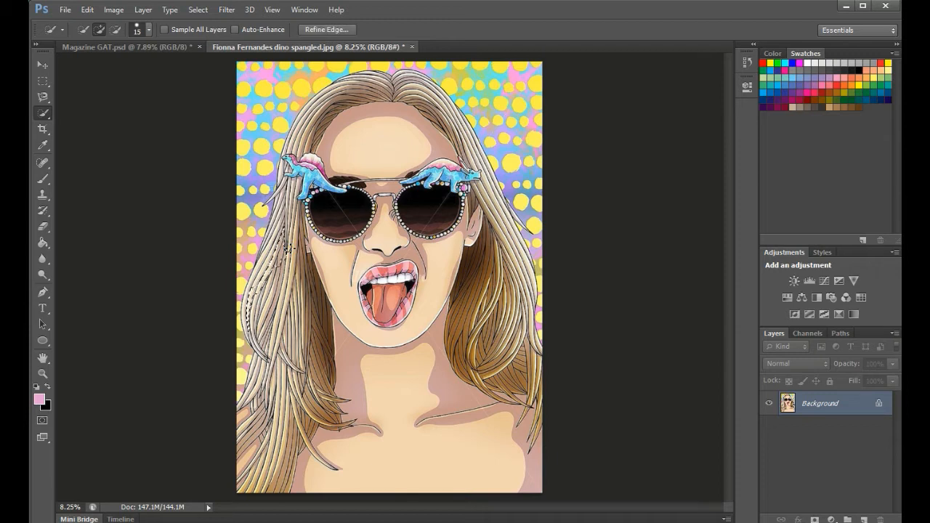
{"action": "key", "text": "ctrl+d"}
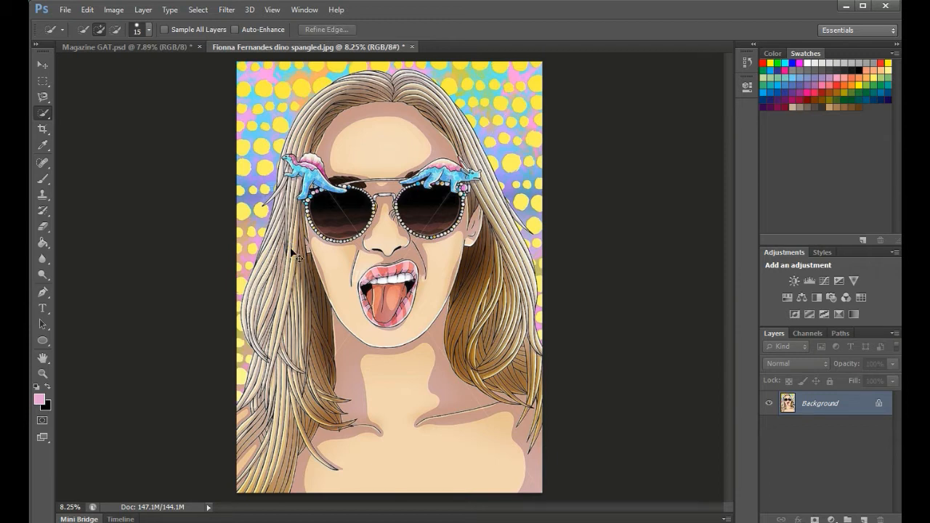
{"action": "left_click", "coordinate": [43, 97]}
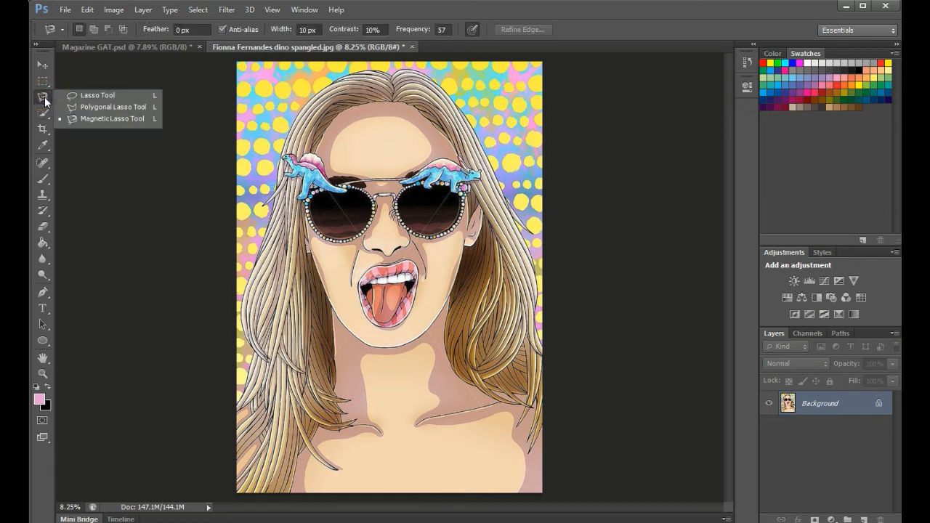
{"action": "left_click", "coordinate": [95, 110]}
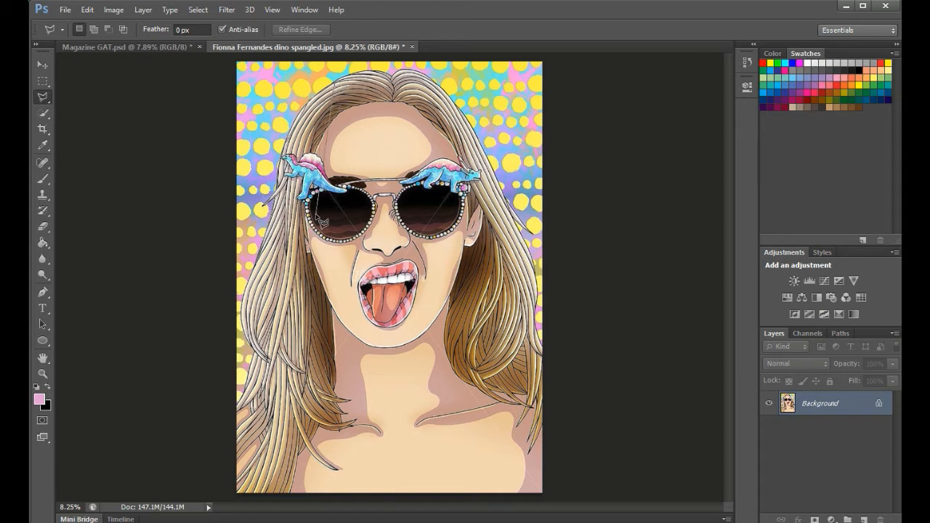
{"action": "left_click", "coordinate": [318, 221]}
{"action": "left_click", "coordinate": [257, 265]}
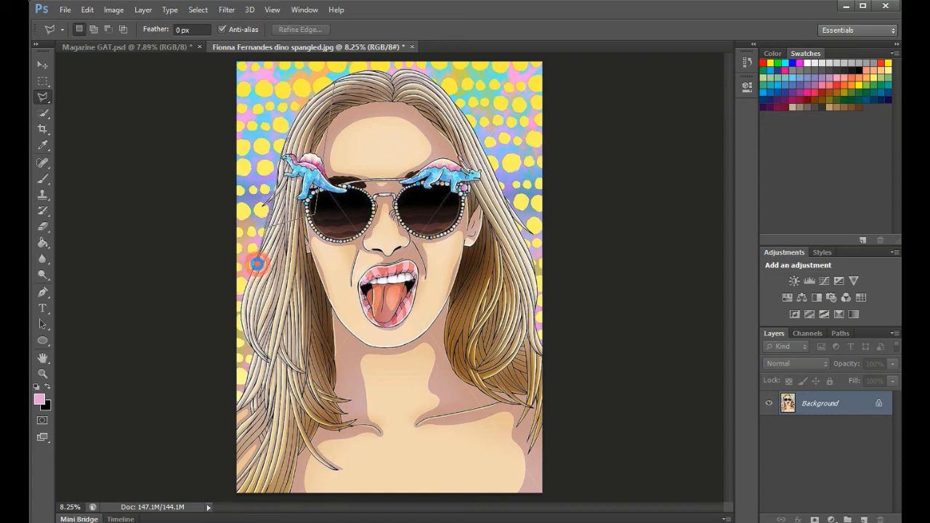
{"action": "double_click", "coordinate": [259, 267]}
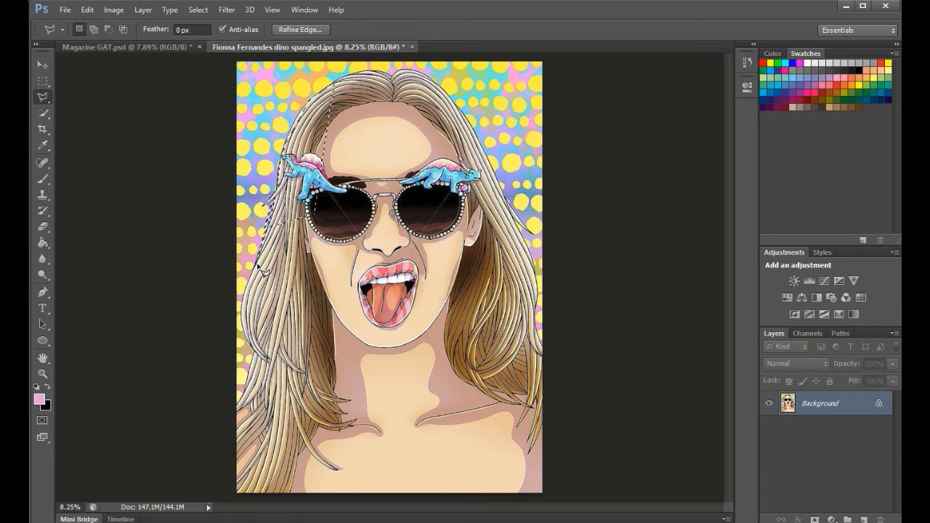
{"action": "key", "text": "ctrl+d"}
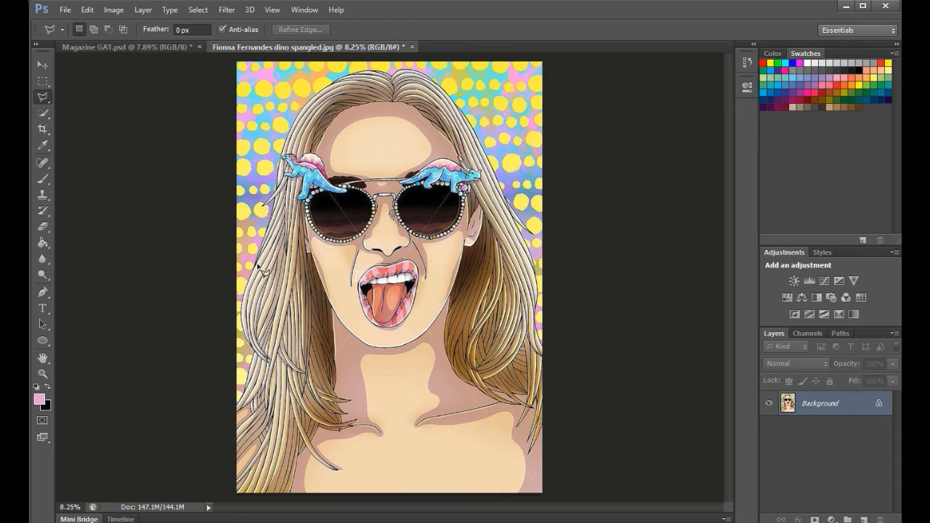
{"action": "left_click", "coordinate": [42, 97]}
{"action": "left_click", "coordinate": [42, 97]}
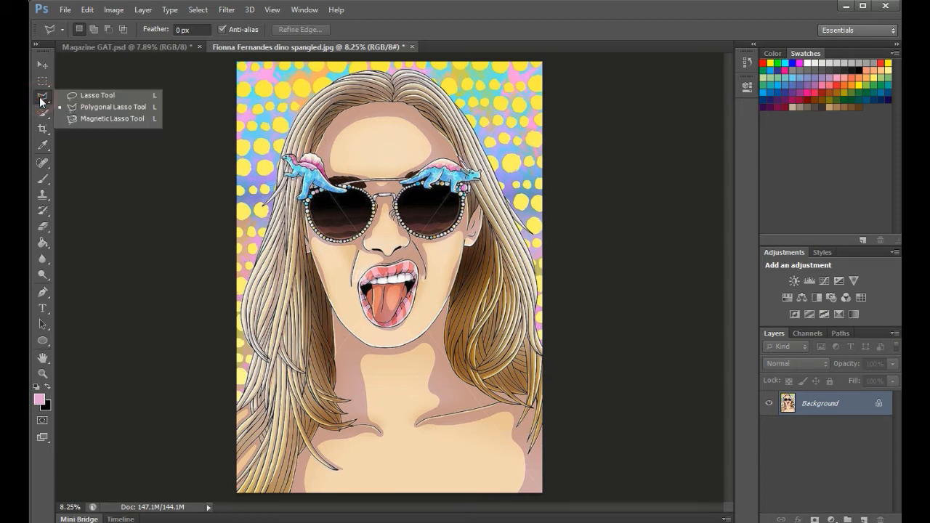
Step: Trace the woman's hair and figure with the Magnetic Lasso, anchoring down the right hair and around the bottom corners
{"action": "left_click", "coordinate": [96, 119]}
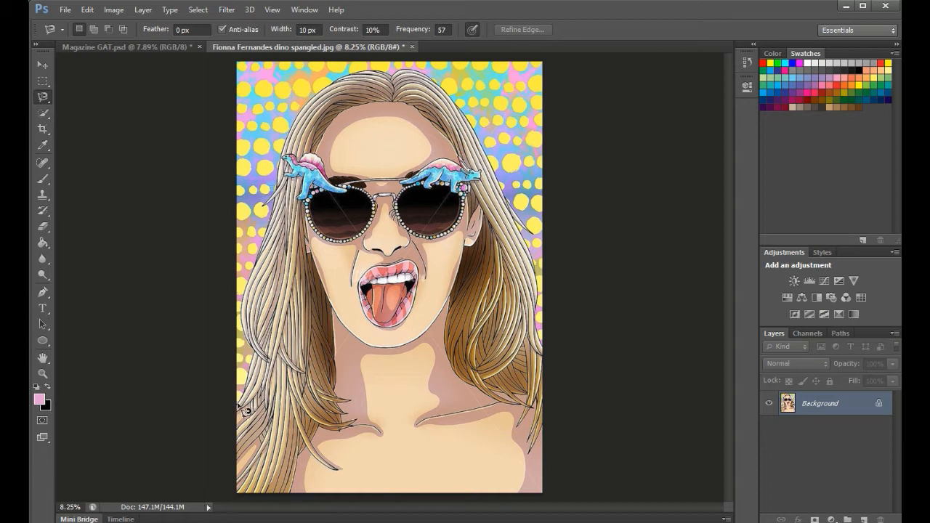
{"action": "left_click", "coordinate": [237, 403]}
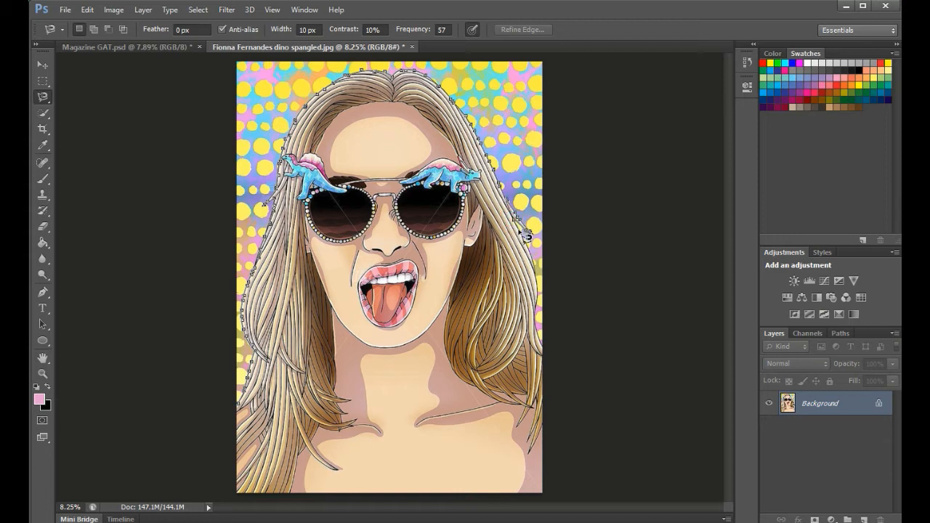
{"action": "left_click", "coordinate": [531, 260]}
{"action": "left_click", "coordinate": [543, 288]}
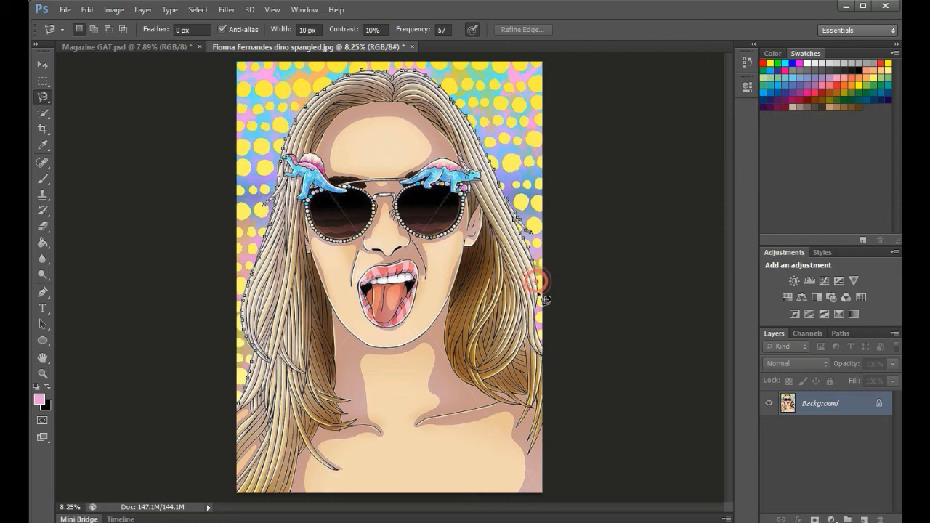
{"action": "left_click", "coordinate": [535, 312]}
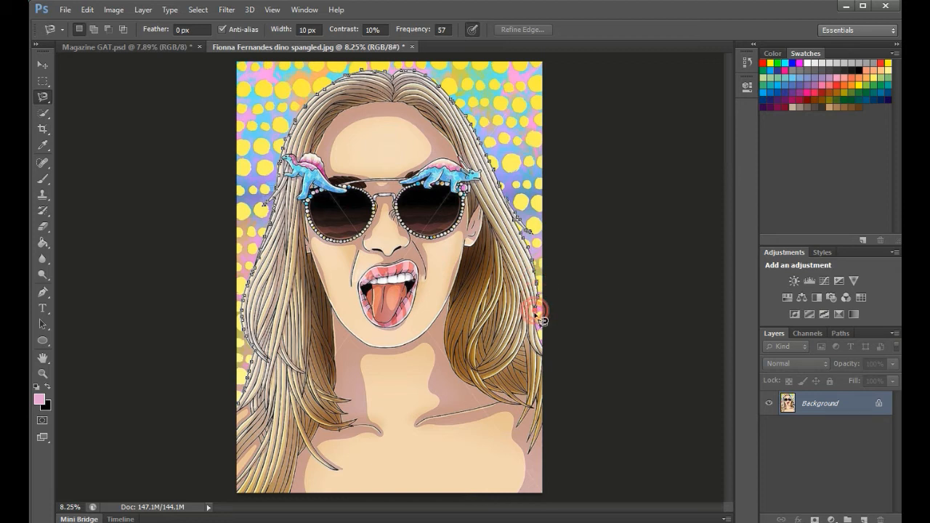
{"action": "left_click", "coordinate": [535, 322]}
{"action": "left_click", "coordinate": [544, 353]}
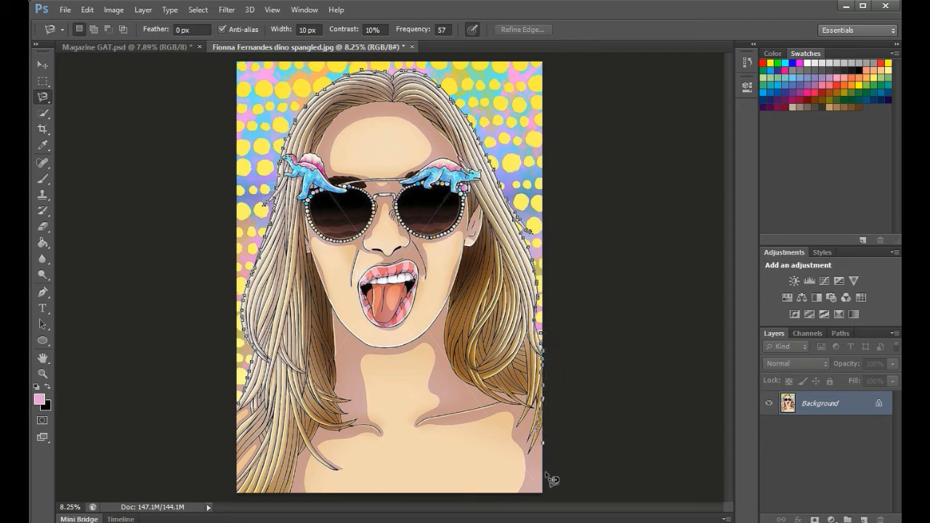
{"action": "left_click", "coordinate": [543, 496]}
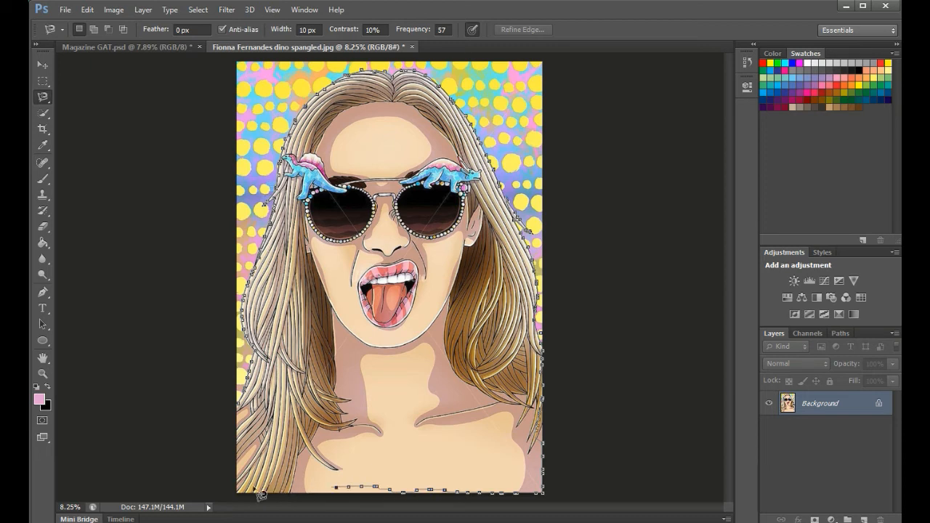
{"action": "left_click", "coordinate": [236, 494]}
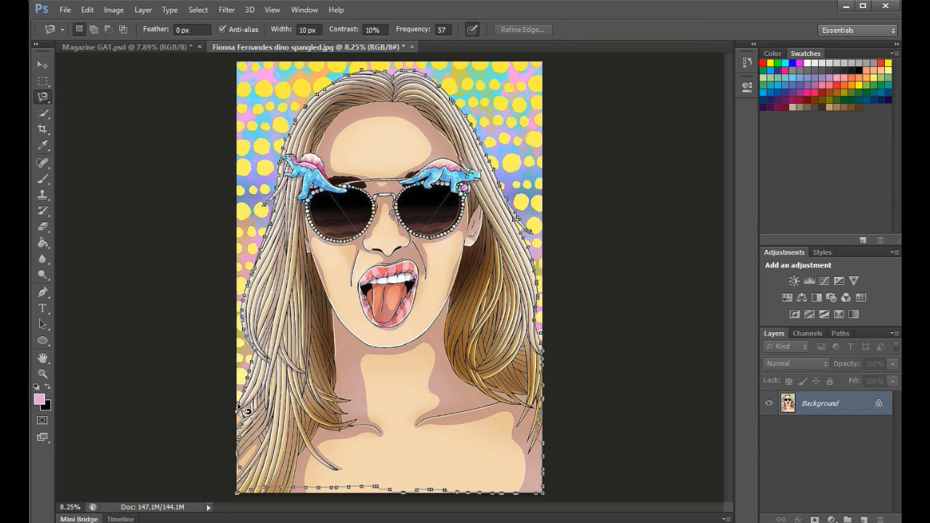
{"action": "left_click", "coordinate": [237, 404]}
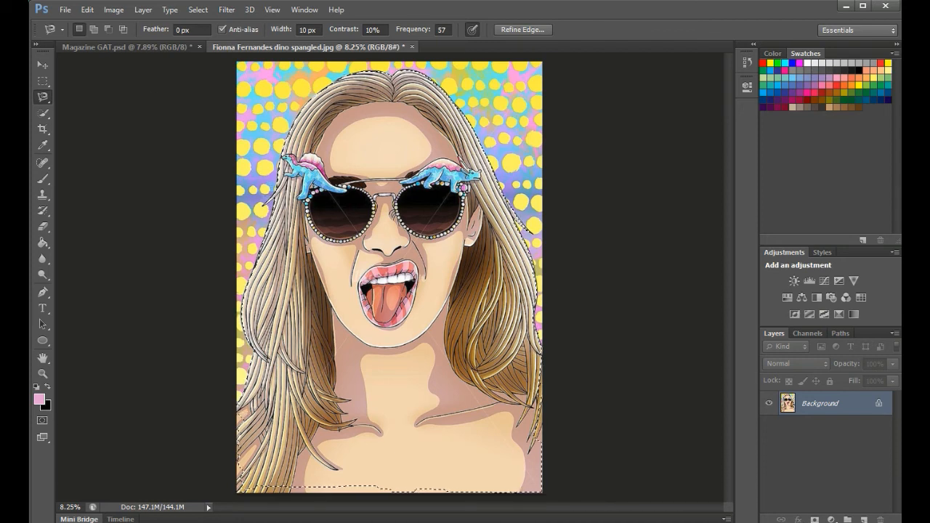
Step: Paste the cut-out portrait into Magazine GAT.psd and rename its layer 'Cover Image'
{"action": "left_click", "coordinate": [131, 46]}
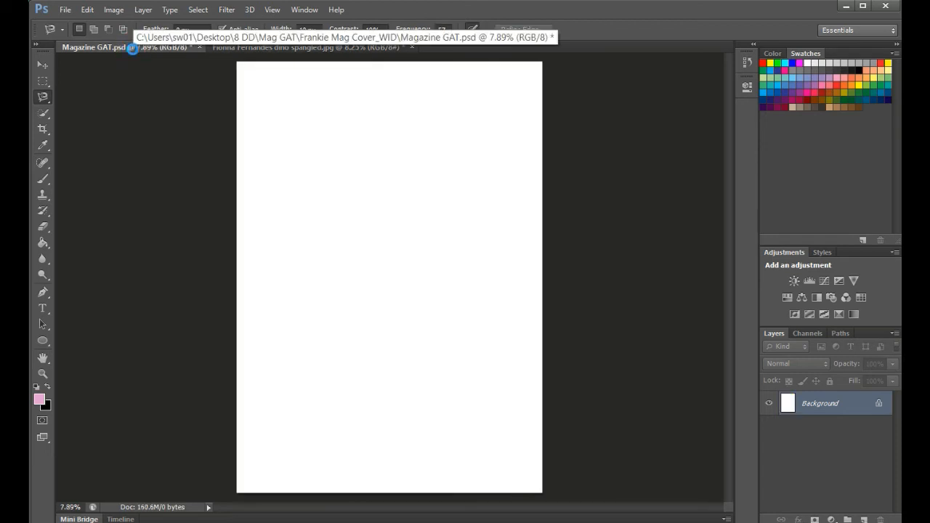
{"action": "key", "text": "ctrl+v"}
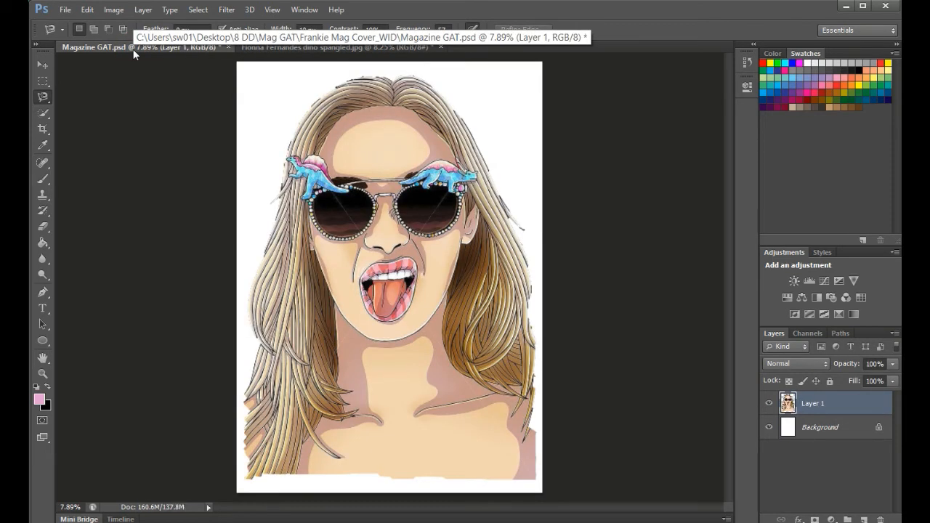
{"action": "double_click", "coordinate": [828, 405]}
{"action": "type", "text": "Cover Image"}
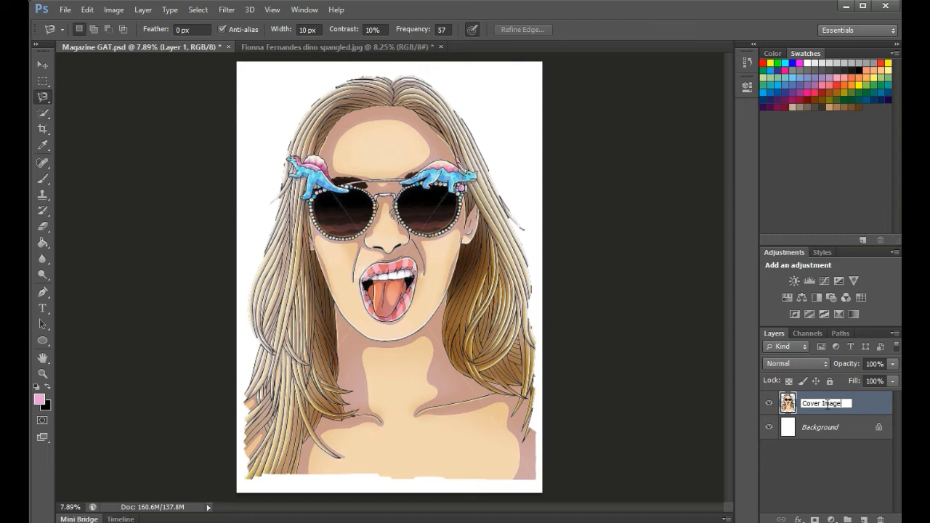
{"action": "key", "text": "Return"}
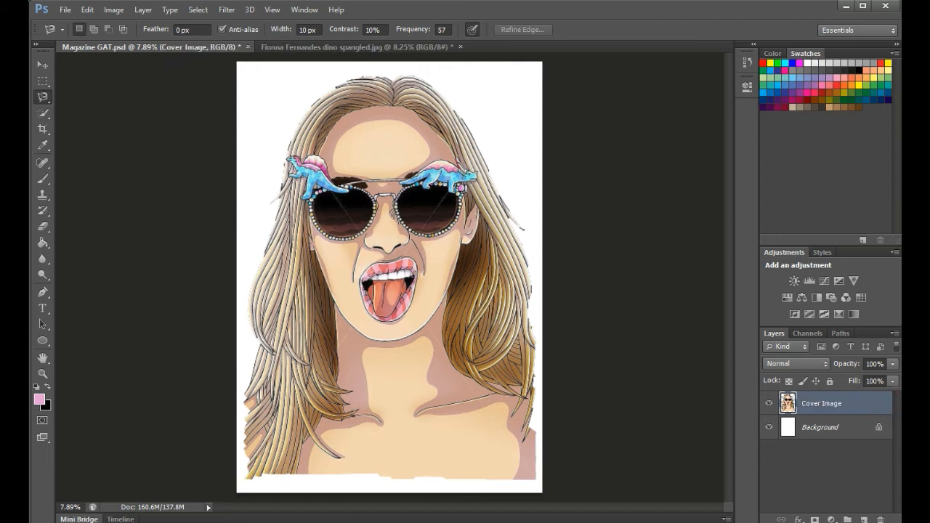
Step: Reposition the portrait lower and to the right on the cover with the Move tool
{"action": "left_click", "coordinate": [41, 64]}
{"action": "left_click_drag", "start_coordinate": [424, 224], "coordinate": [436, 253]}
{"action": "mouse_move", "coordinate": [426, 288]}
{"action": "left_mouse_down"}
{"action": "mouse_move", "coordinate": [420, 274]}
{"action": "mouse_move", "coordinate": [431, 280]}
{"action": "mouse_move", "coordinate": [429, 296]}
{"action": "mouse_move", "coordinate": [413, 246]}
{"action": "mouse_move", "coordinate": [425, 274]}
{"action": "left_mouse_up"}
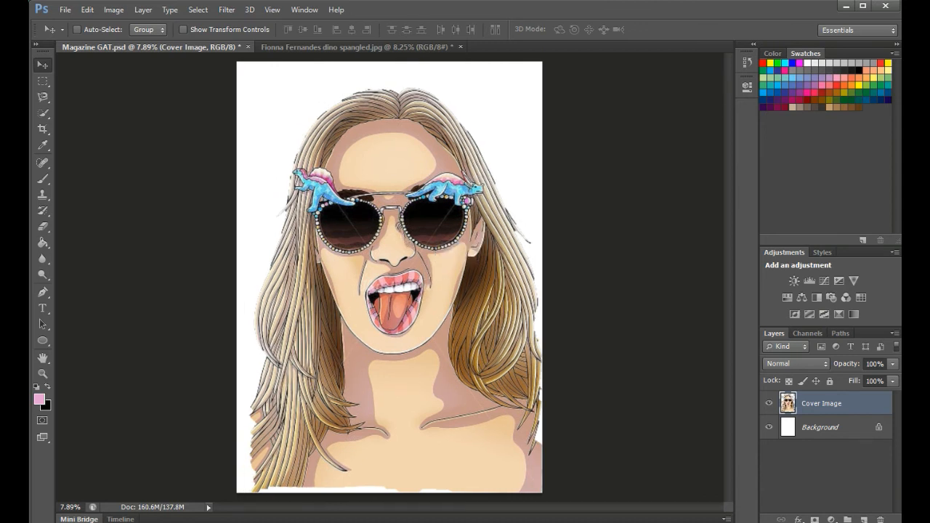
Step: Scale the Cover Image layer down to about 94% from its top-left corner and commit the transform
{"action": "left_click", "coordinate": [90, 11]}
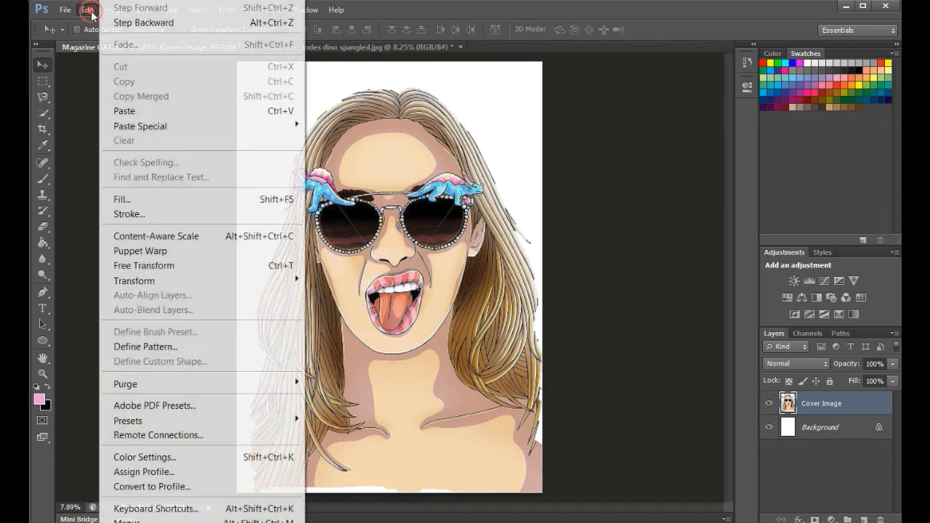
{"action": "mouse_move", "coordinate": [149, 280]}
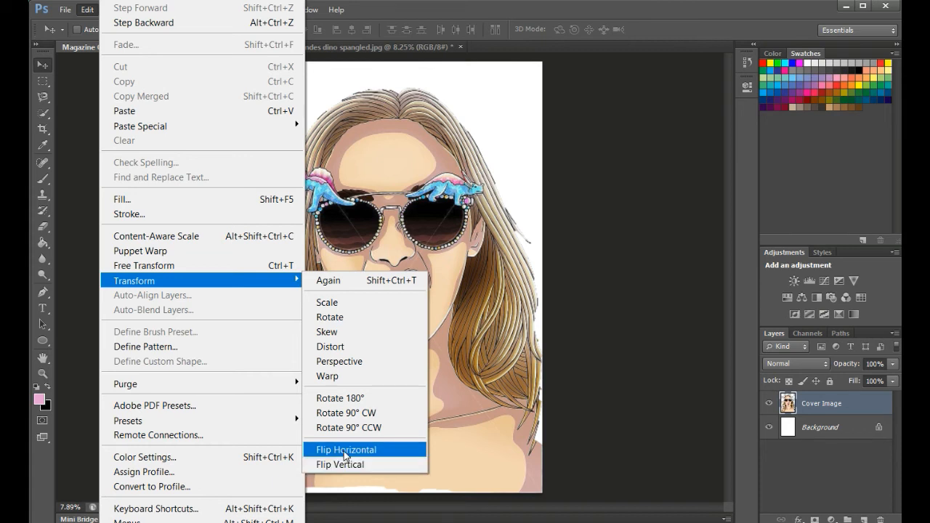
{"action": "left_click", "coordinate": [336, 316]}
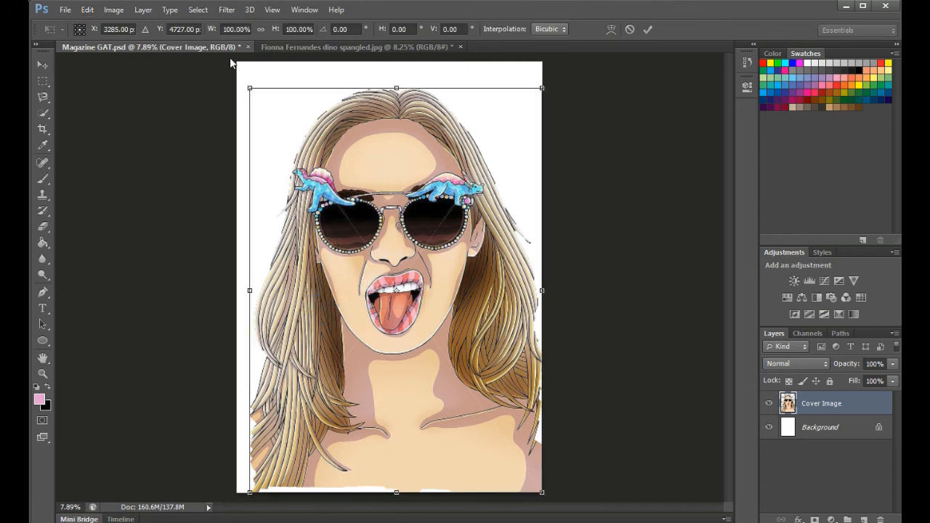
{"action": "left_click_drag", "start_coordinate": [246, 85], "coordinate": [265, 106]}
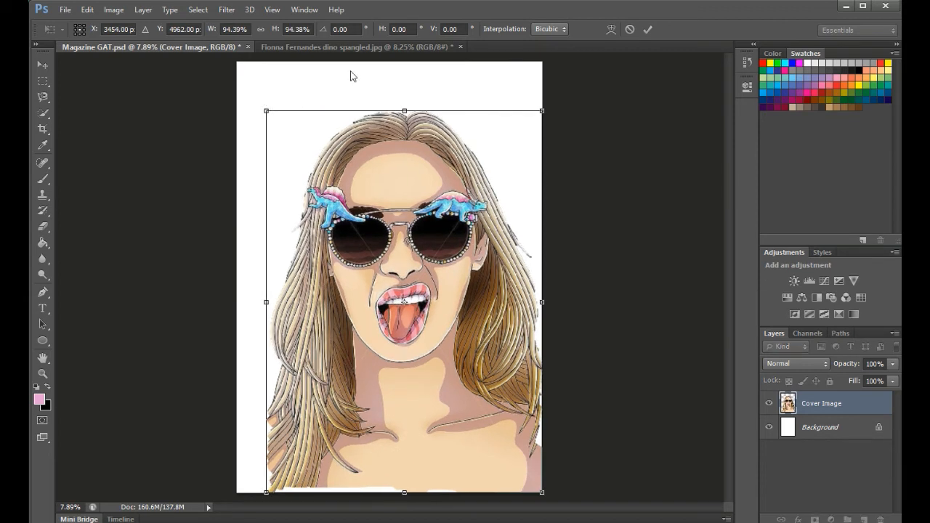
{"action": "left_click", "coordinate": [648, 29]}
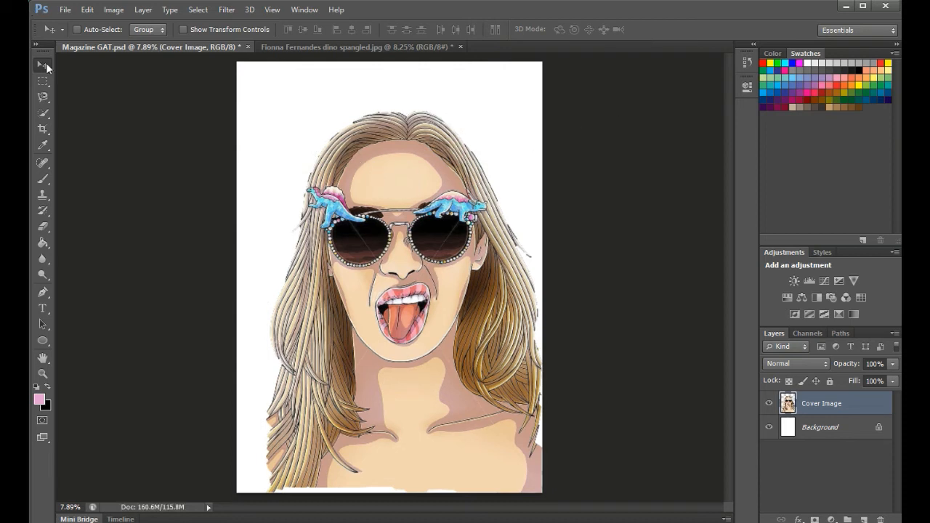
Step: Nudge the Cover Image portrait about 0.217 in to the right with the Move tool
{"action": "mouse_move", "coordinate": [404, 208]}
{"action": "left_mouse_down"}
{"action": "mouse_move", "coordinate": [392, 207]}
{"action": "mouse_move", "coordinate": [405, 207]}
{"action": "mouse_move", "coordinate": [402, 215]}
{"action": "left_mouse_up"}
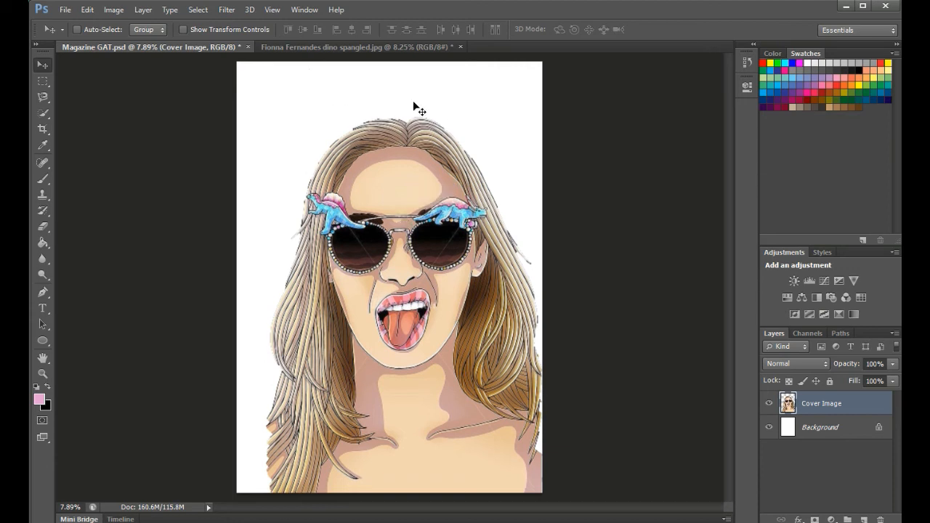
{"action": "left_click", "coordinate": [396, 86]}
{"action": "left_click_drag", "start_coordinate": [406, 308], "coordinate": [409, 300]}
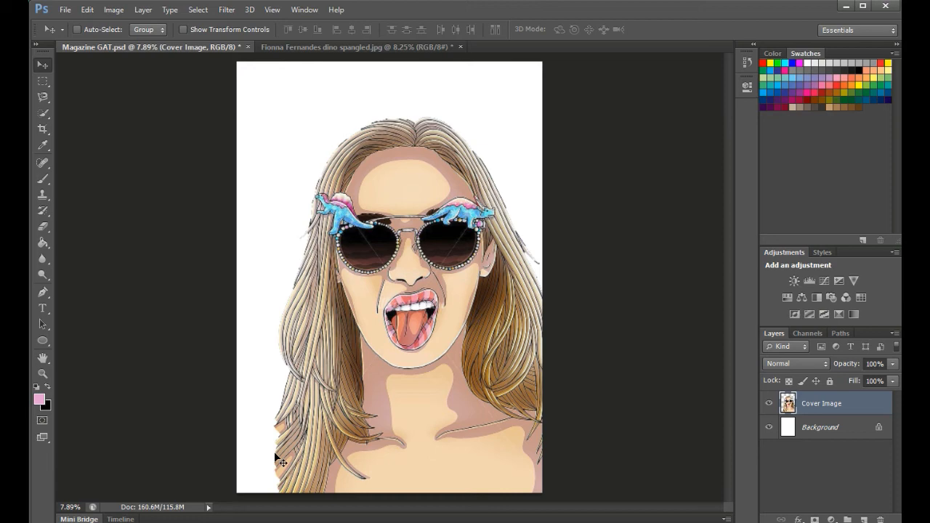
Step: Zoom in on the lower-left hair edge and set the Eraser size to 137 px
{"action": "key", "text": "ctrl+plus"}
{"action": "key", "text": "ctrl+plus"}
{"action": "key", "text": "ctrl+plus"}
{"action": "key", "text": "ctrl+plus"}
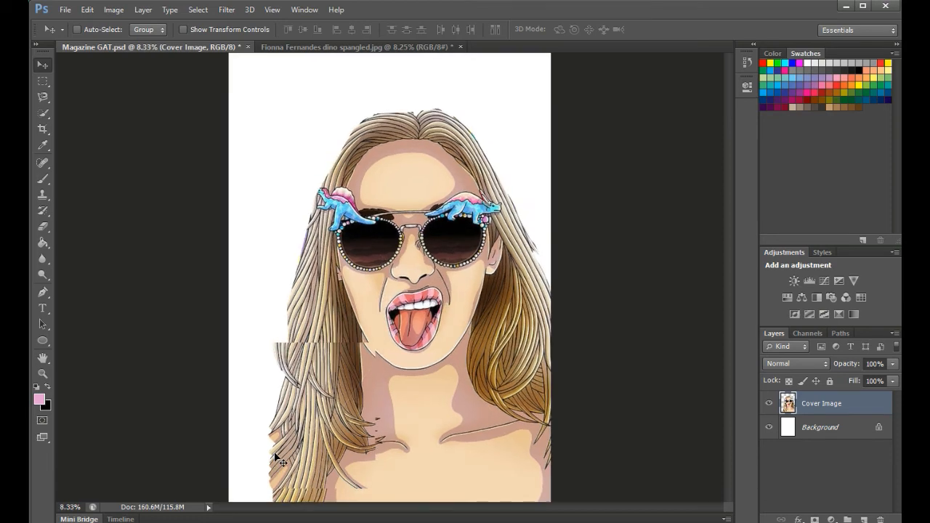
{"action": "scroll", "coordinate": [231, 379], "scroll_direction": "down", "scroll_amount": 5}
{"action": "scroll", "coordinate": [212, 363], "scroll_direction": "down", "scroll_amount": 5}
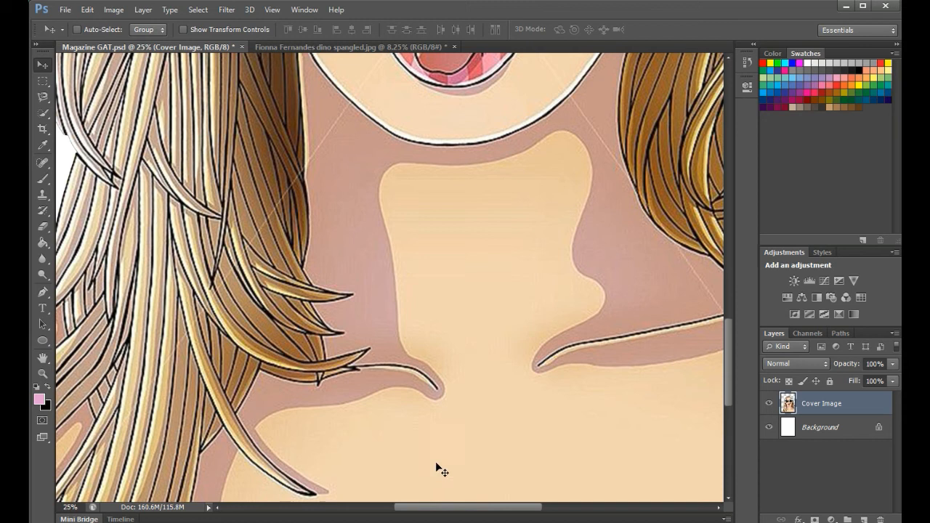
{"action": "left_click_drag", "start_coordinate": [451, 509], "coordinate": [381, 507]}
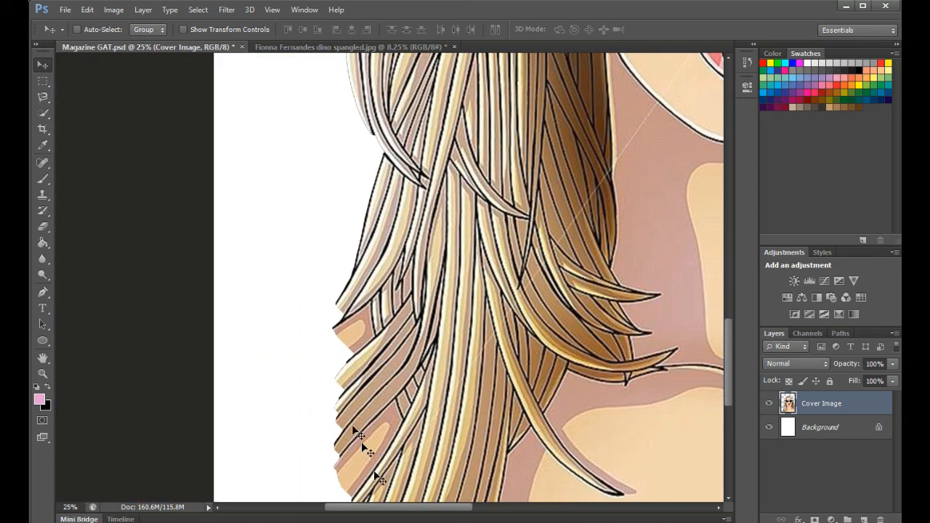
{"action": "scroll", "coordinate": [356, 429], "scroll_direction": "down", "scroll_amount": 2}
{"action": "scroll", "coordinate": [349, 416], "scroll_direction": "down", "scroll_amount": 1}
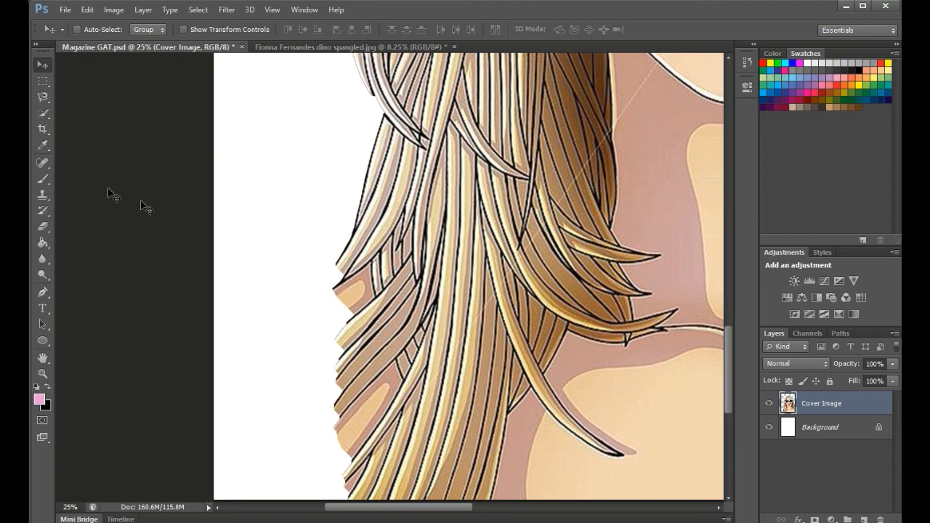
{"action": "left_click", "coordinate": [43, 226]}
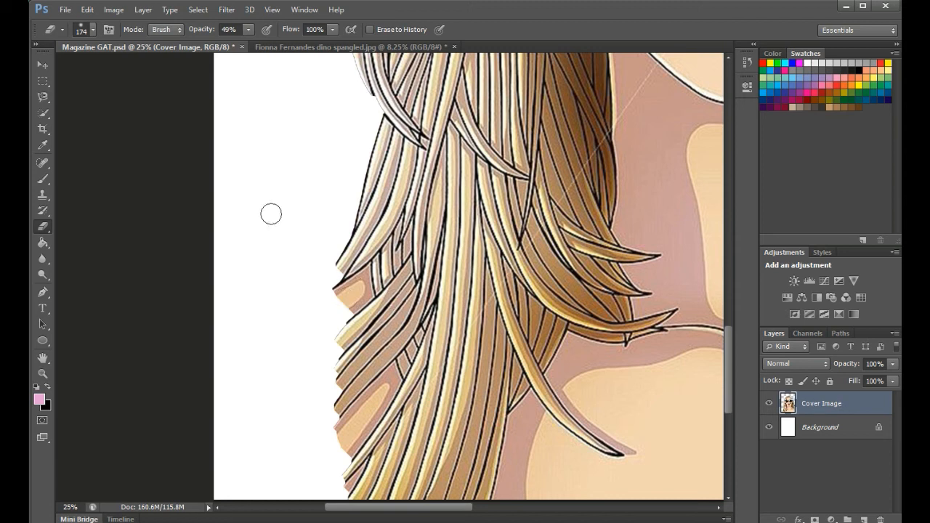
{"action": "left_click", "coordinate": [91, 29]}
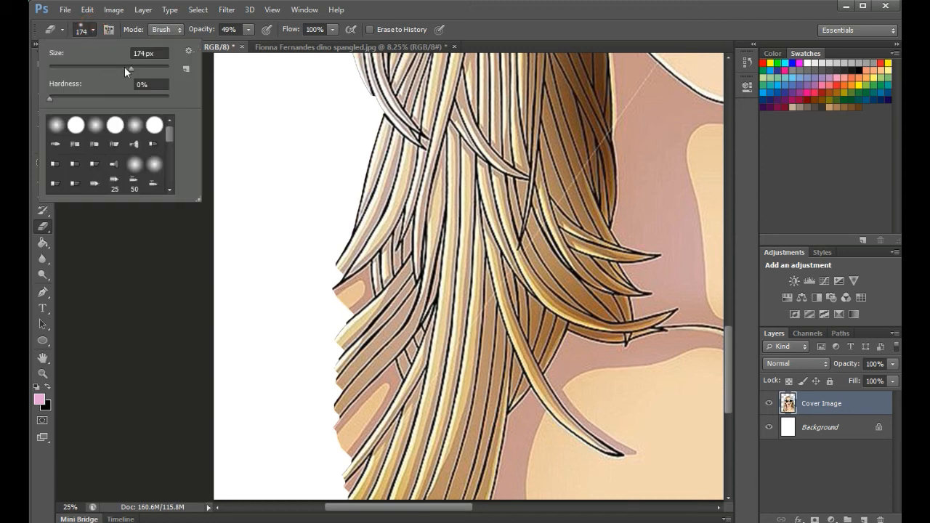
{"action": "left_click_drag", "start_coordinate": [129, 67], "coordinate": [124, 75]}
{"action": "left_click", "coordinate": [340, 294]}
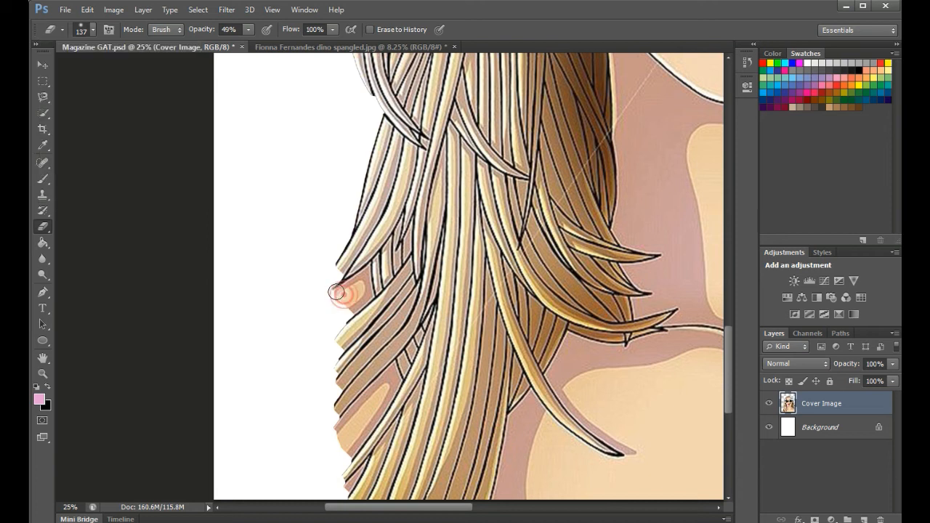
Step: Erase the leftover skin patches along the left hair edge at 100% opacity
{"action": "mouse_move", "coordinate": [343, 299]}
{"action": "left_mouse_down"}
{"action": "mouse_move", "coordinate": [351, 305]}
{"action": "mouse_move", "coordinate": [338, 297]}
{"action": "mouse_move", "coordinate": [355, 291]}
{"action": "mouse_move", "coordinate": [362, 298]}
{"action": "left_mouse_up"}
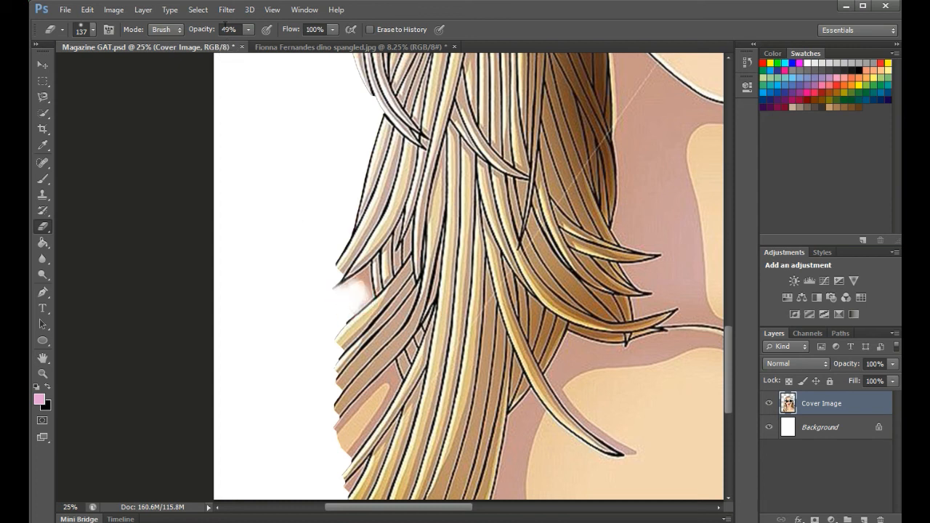
{"action": "left_click", "coordinate": [248, 30]}
{"action": "left_click_drag", "start_coordinate": [260, 45], "coordinate": [283, 45]}
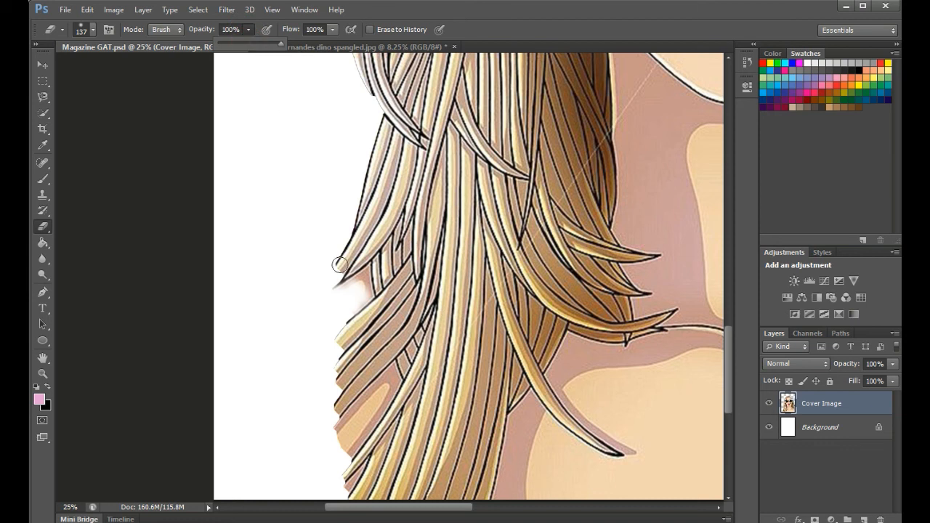
{"action": "left_click", "coordinate": [347, 296]}
{"action": "mouse_move", "coordinate": [348, 293]}
{"action": "left_mouse_down"}
{"action": "mouse_move", "coordinate": [358, 282]}
{"action": "mouse_move", "coordinate": [353, 309]}
{"action": "left_mouse_up"}
{"action": "mouse_move", "coordinate": [331, 429]}
{"action": "left_mouse_down"}
{"action": "mouse_move", "coordinate": [348, 443]}
{"action": "mouse_move", "coordinate": [339, 446]}
{"action": "mouse_move", "coordinate": [365, 416]}
{"action": "mouse_move", "coordinate": [359, 430]}
{"action": "mouse_move", "coordinate": [365, 405]}
{"action": "mouse_move", "coordinate": [370, 418]}
{"action": "mouse_move", "coordinate": [385, 386]}
{"action": "mouse_move", "coordinate": [366, 435]}
{"action": "mouse_move", "coordinate": [329, 415]}
{"action": "mouse_move", "coordinate": [330, 404]}
{"action": "left_mouse_up"}
{"action": "mouse_move", "coordinate": [351, 480]}
{"action": "left_mouse_down"}
{"action": "mouse_move", "coordinate": [339, 480]}
{"action": "mouse_move", "coordinate": [342, 496]}
{"action": "left_mouse_up"}
{"action": "left_click_drag", "start_coordinate": [330, 410], "coordinate": [331, 421]}
{"action": "mouse_move", "coordinate": [327, 384]}
{"action": "left_mouse_down"}
{"action": "mouse_move", "coordinate": [327, 370]}
{"action": "mouse_move", "coordinate": [336, 385]}
{"action": "left_mouse_up"}
{"action": "left_click_drag", "start_coordinate": [338, 280], "coordinate": [332, 274]}
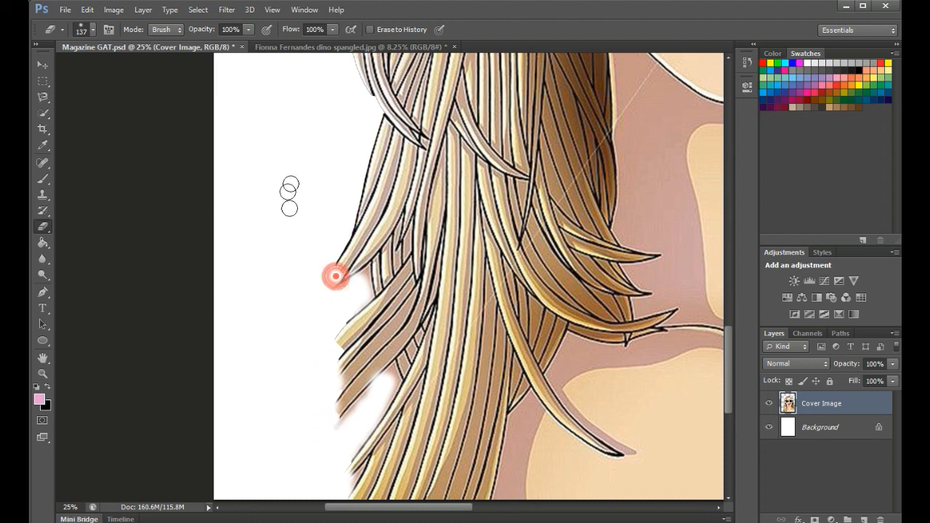
Step: Lower eraser opacity to about half and softly fade the lower hair strand tips
{"action": "left_click", "coordinate": [248, 29]}
{"action": "left_click_drag", "start_coordinate": [248, 42], "coordinate": [218, 46]}
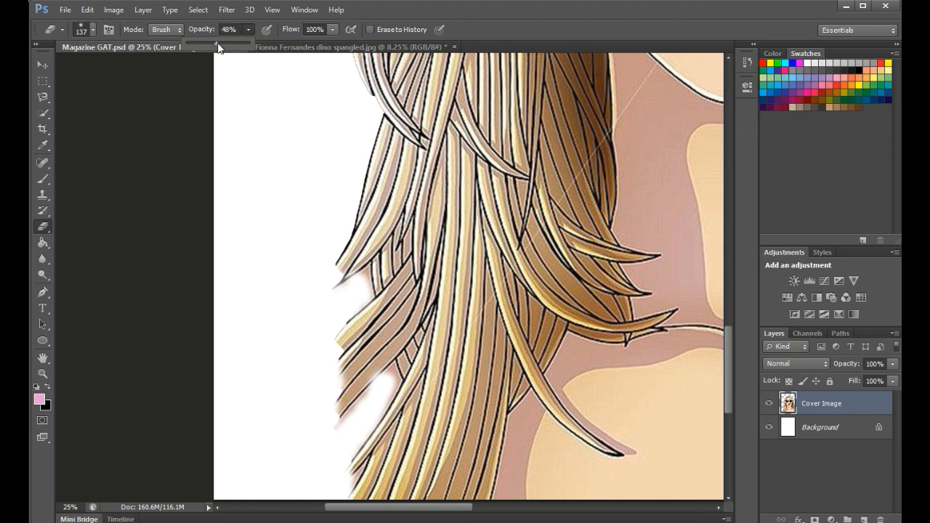
{"action": "left_click", "coordinate": [337, 265]}
{"action": "mouse_move", "coordinate": [337, 266]}
{"action": "left_mouse_down"}
{"action": "mouse_move", "coordinate": [352, 288]}
{"action": "mouse_move", "coordinate": [367, 274]}
{"action": "mouse_move", "coordinate": [366, 295]}
{"action": "mouse_move", "coordinate": [344, 321]}
{"action": "mouse_move", "coordinate": [324, 324]}
{"action": "mouse_move", "coordinate": [341, 340]}
{"action": "mouse_move", "coordinate": [340, 328]}
{"action": "mouse_move", "coordinate": [335, 423]}
{"action": "mouse_move", "coordinate": [373, 388]}
{"action": "left_mouse_up"}
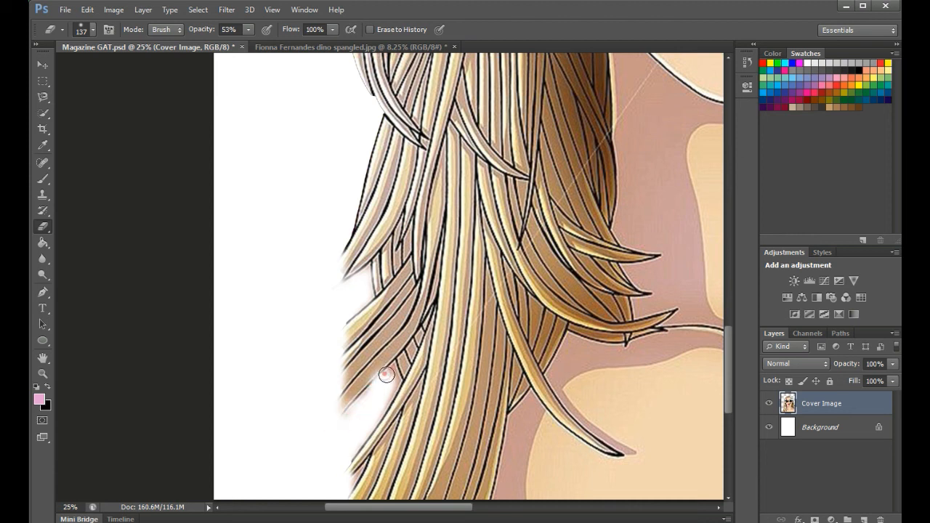
{"action": "mouse_move", "coordinate": [386, 403]}
{"action": "left_mouse_down"}
{"action": "mouse_move", "coordinate": [392, 375]}
{"action": "mouse_move", "coordinate": [350, 413]}
{"action": "mouse_move", "coordinate": [370, 394]}
{"action": "mouse_move", "coordinate": [347, 418]}
{"action": "left_mouse_up"}
{"action": "left_click", "coordinate": [348, 413]}
{"action": "left_click", "coordinate": [345, 477]}
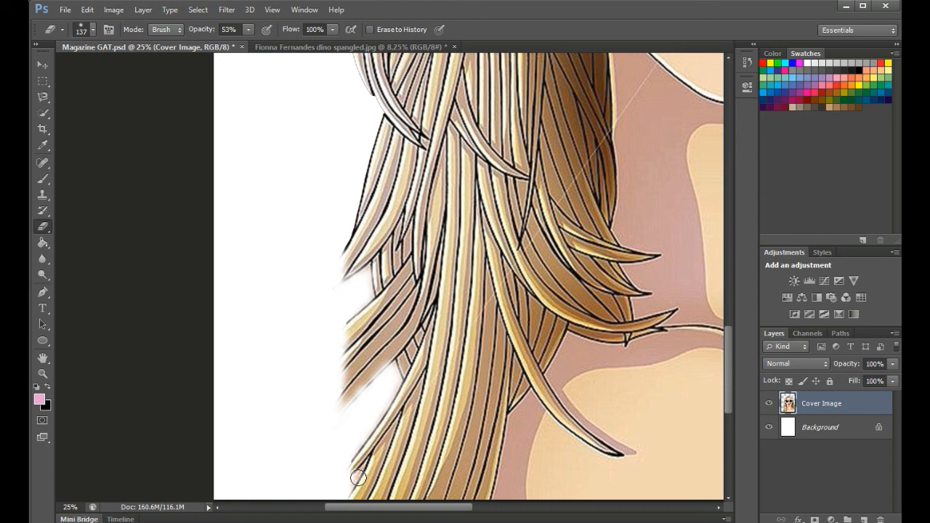
{"action": "left_click", "coordinate": [352, 480]}
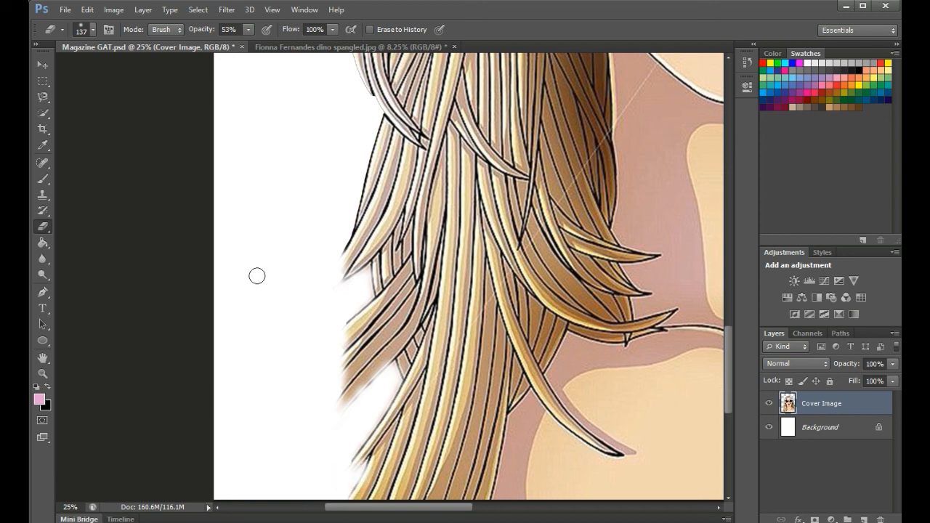
{"action": "key", "text": "ctrl+0"}
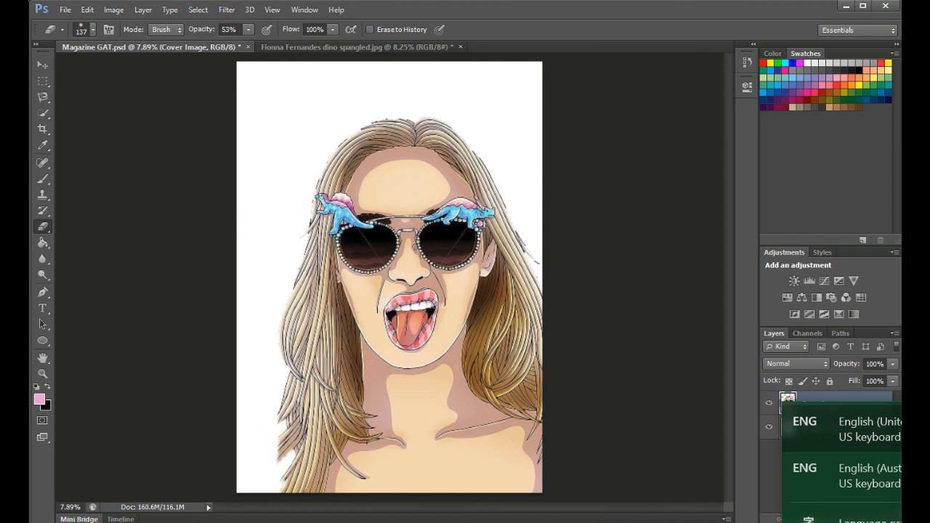